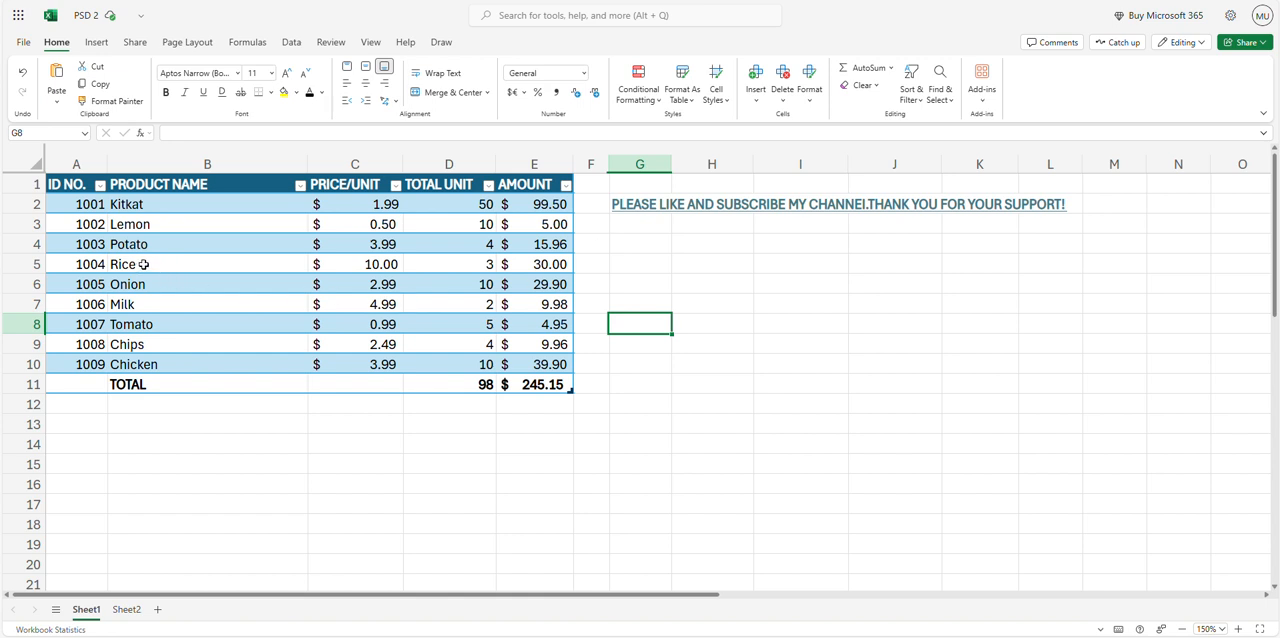
Copy the product name Kitkat from B2 and paste it with its formatting into G4
{"action": "left_click", "coordinate": [172, 186]}
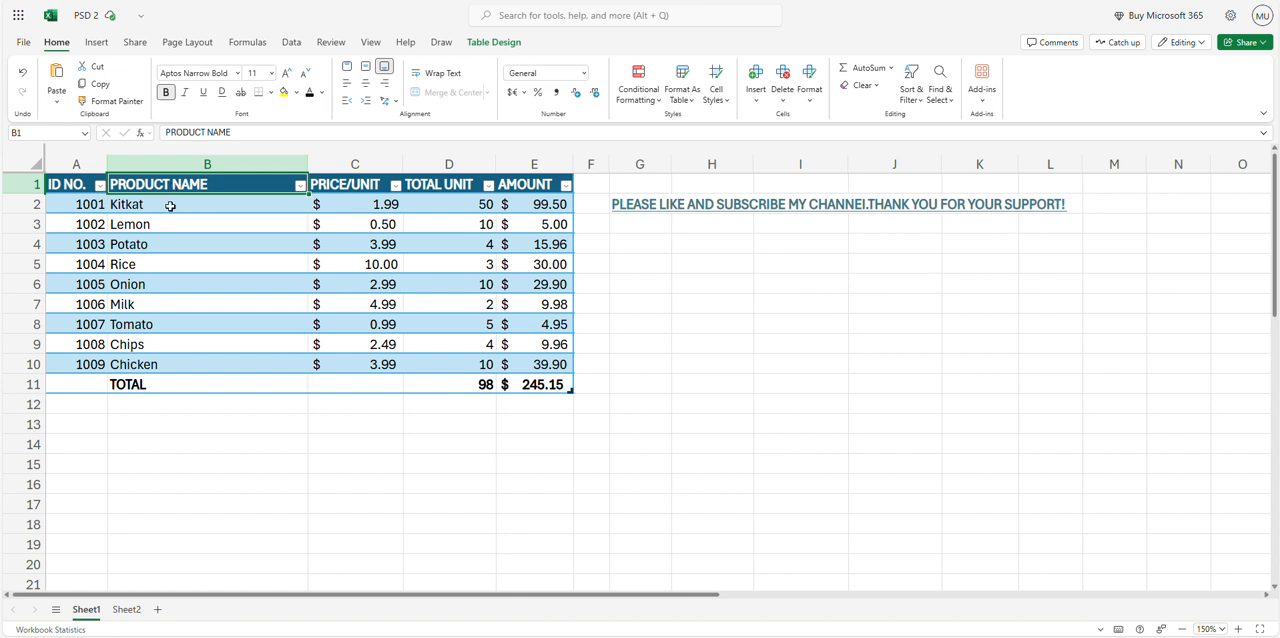
{"action": "left_click", "coordinate": [170, 206]}
{"action": "key", "text": "ctrl+c"}
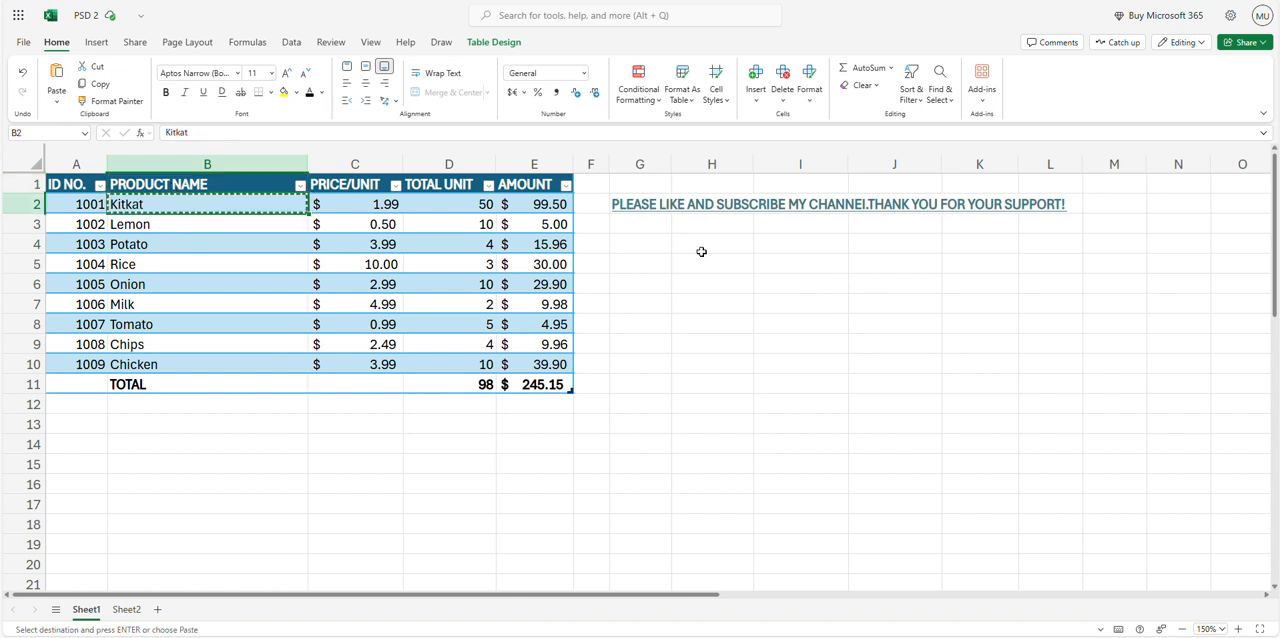
{"action": "left_click", "coordinate": [635, 244]}
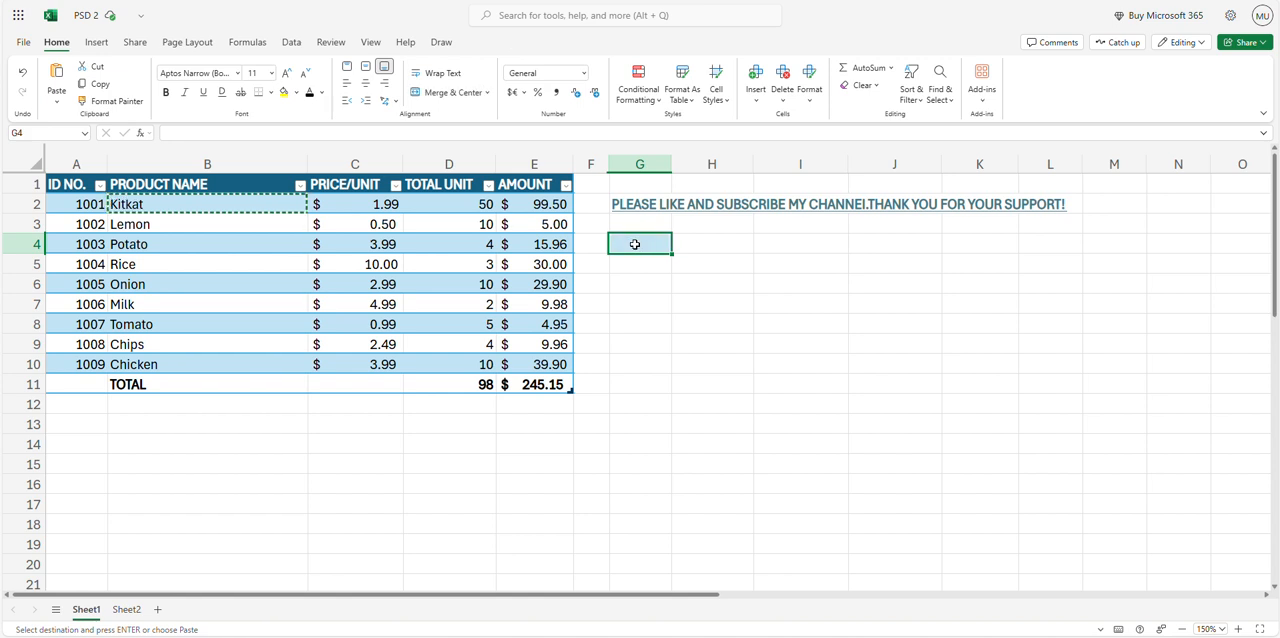
{"action": "key", "text": "ctrl+v"}
{"action": "left_click", "coordinate": [647, 310]}
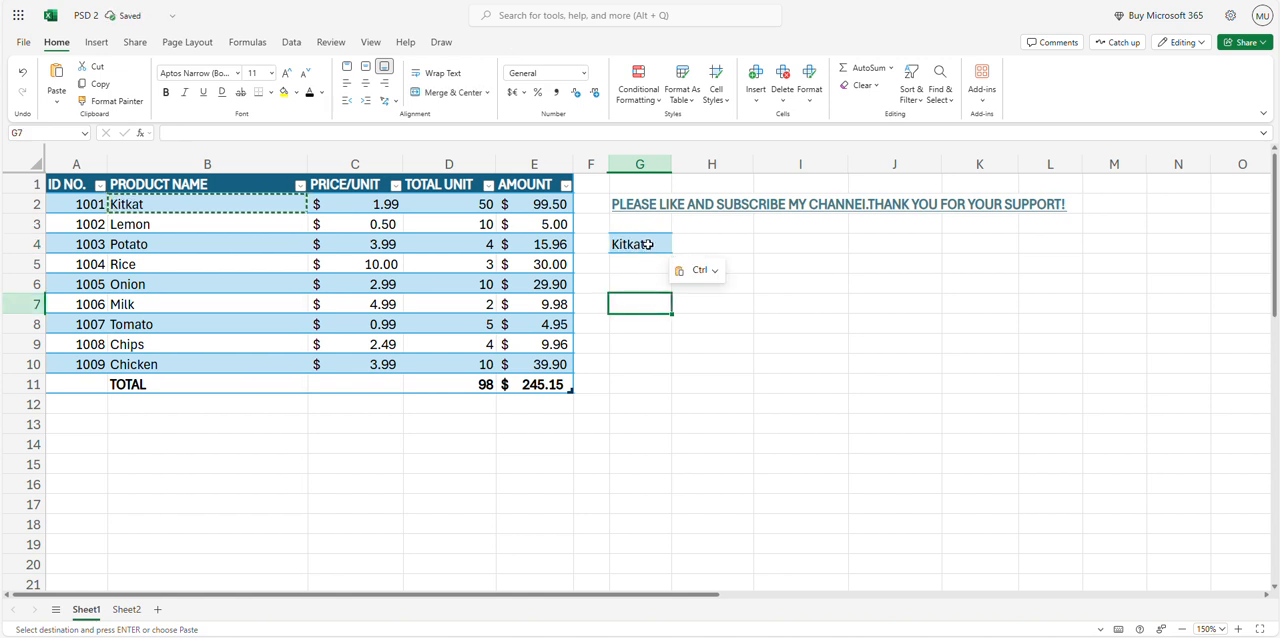
{"action": "left_click", "coordinate": [647, 244]}
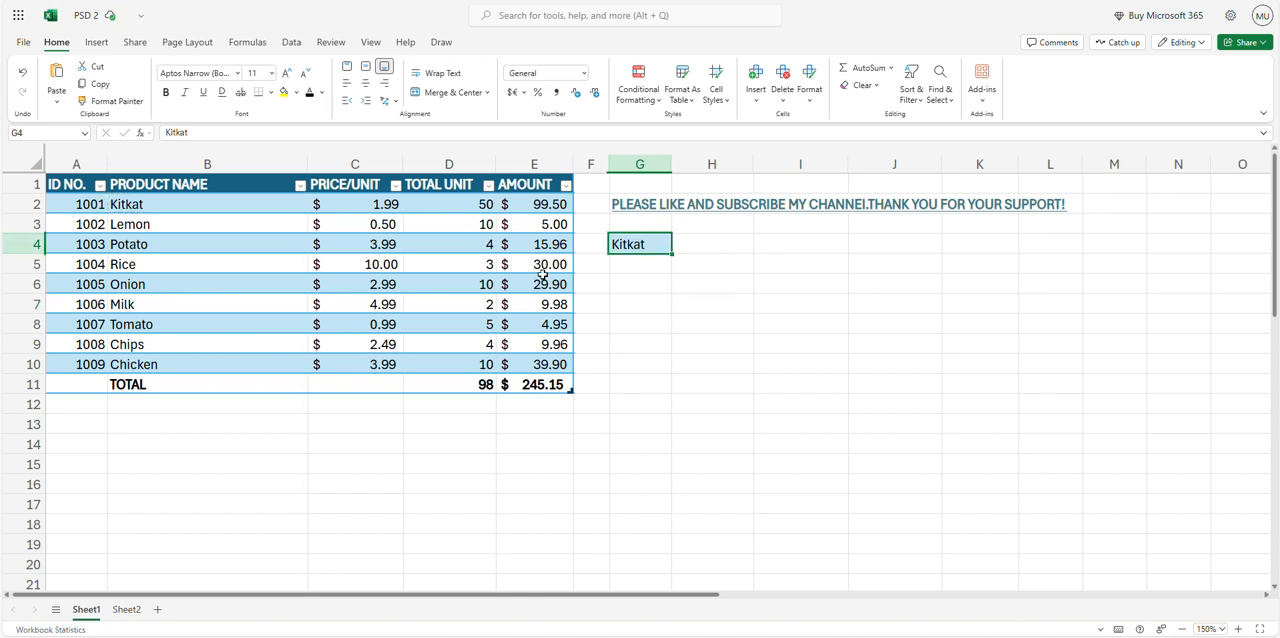
{"action": "left_click", "coordinate": [150, 212]}
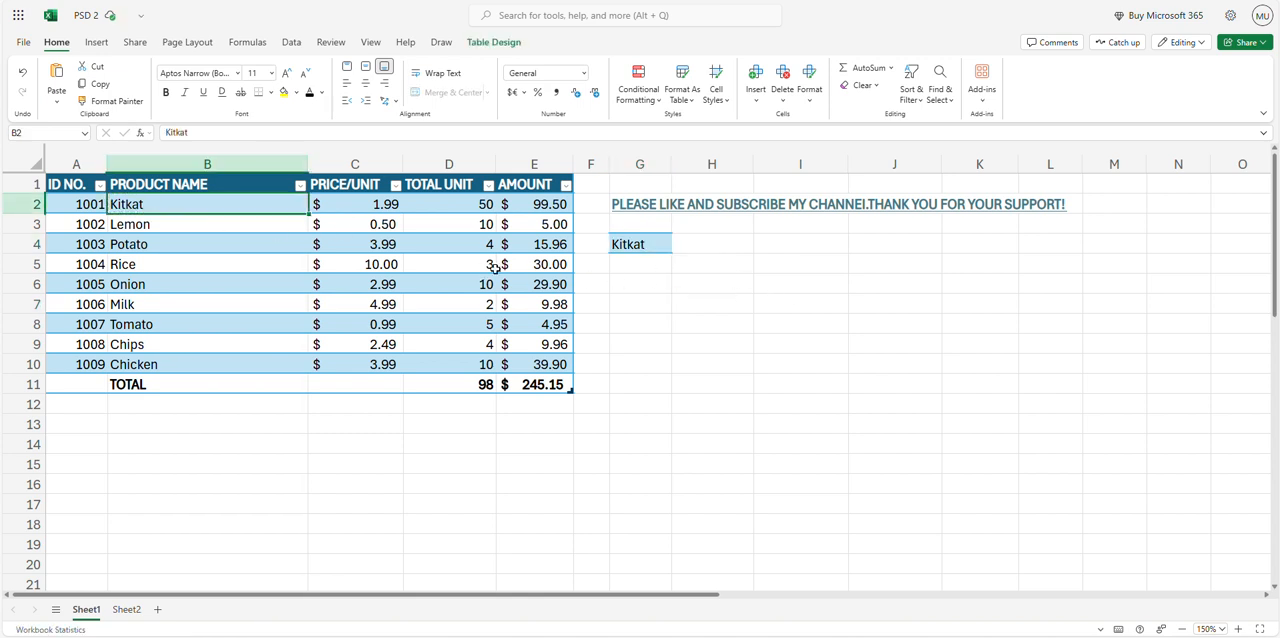
{"action": "left_click", "coordinate": [625, 245]}
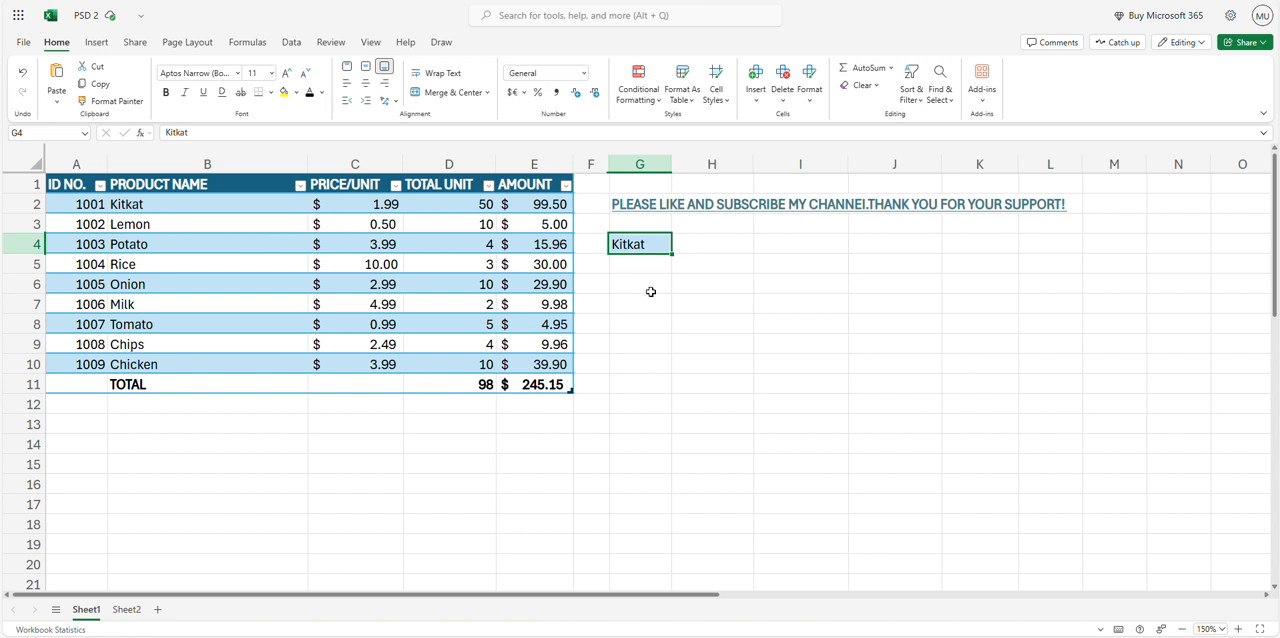
Check the formula behind the Rice amount in E5, then copy that cell and paste its value only into G6
{"action": "left_click", "coordinate": [540, 260]}
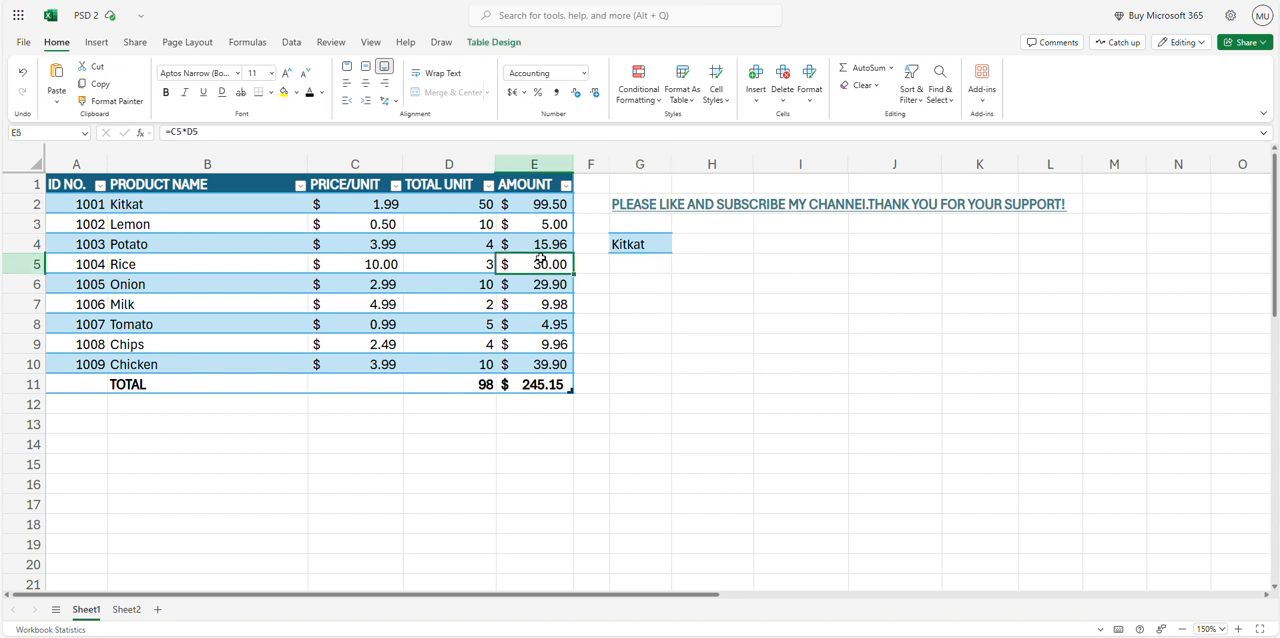
{"action": "double_click", "coordinate": [540, 260]}
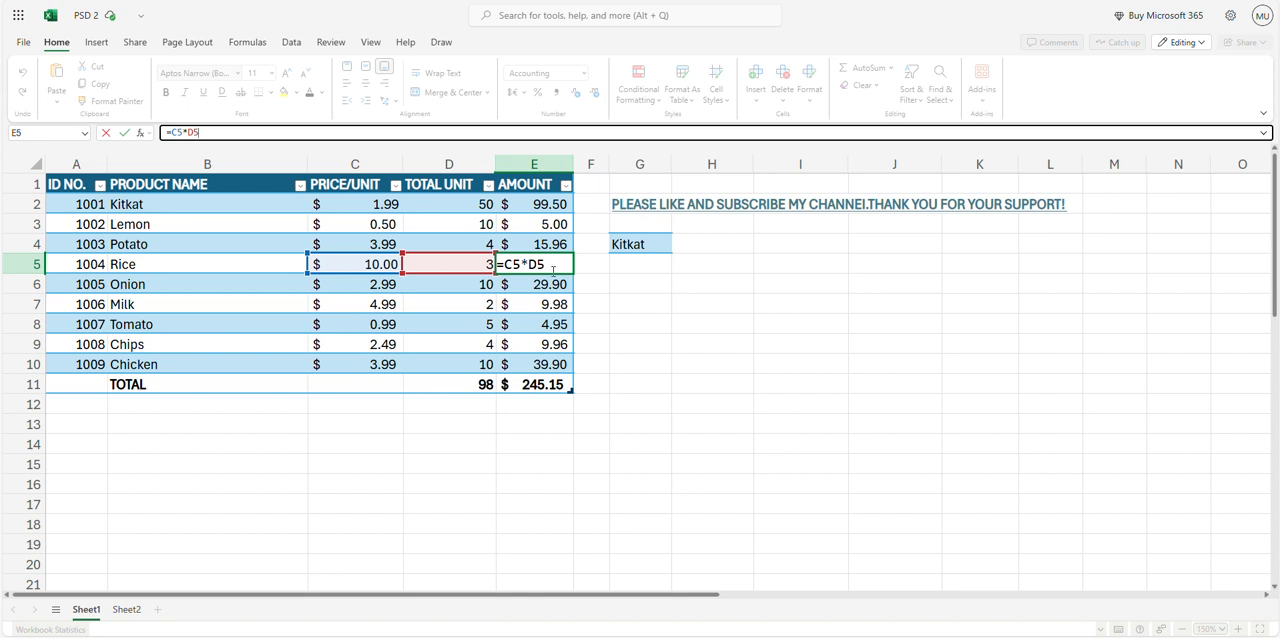
{"action": "key", "text": "Escape"}
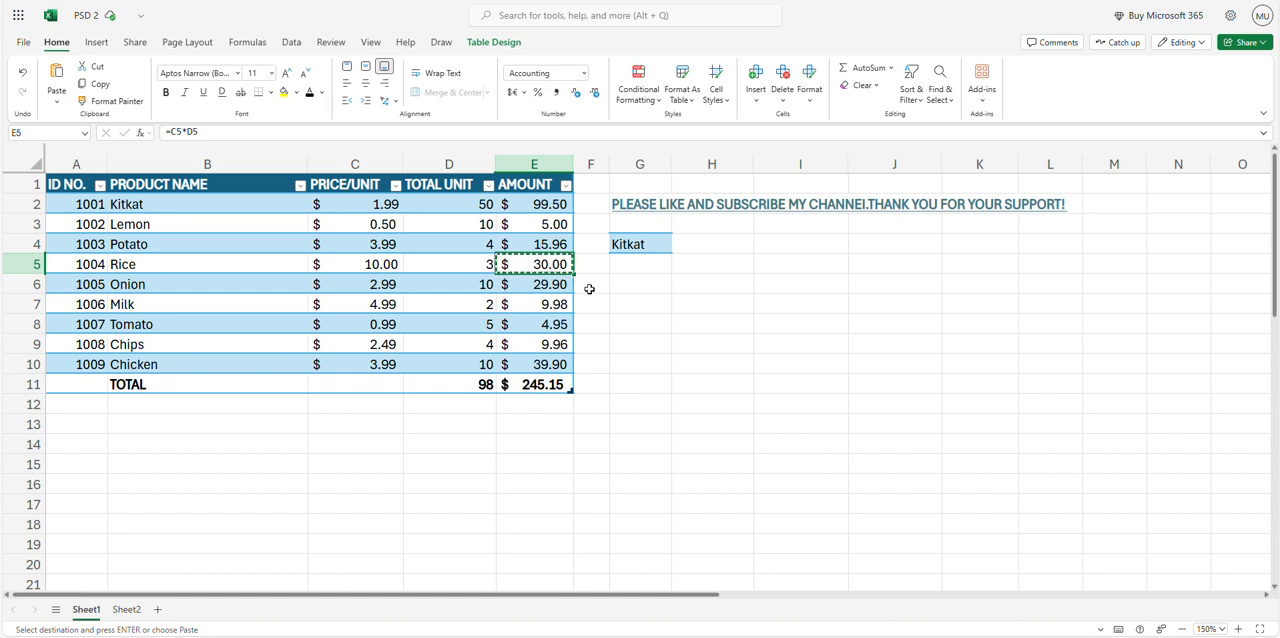
{"action": "left_click", "coordinate": [646, 288]}
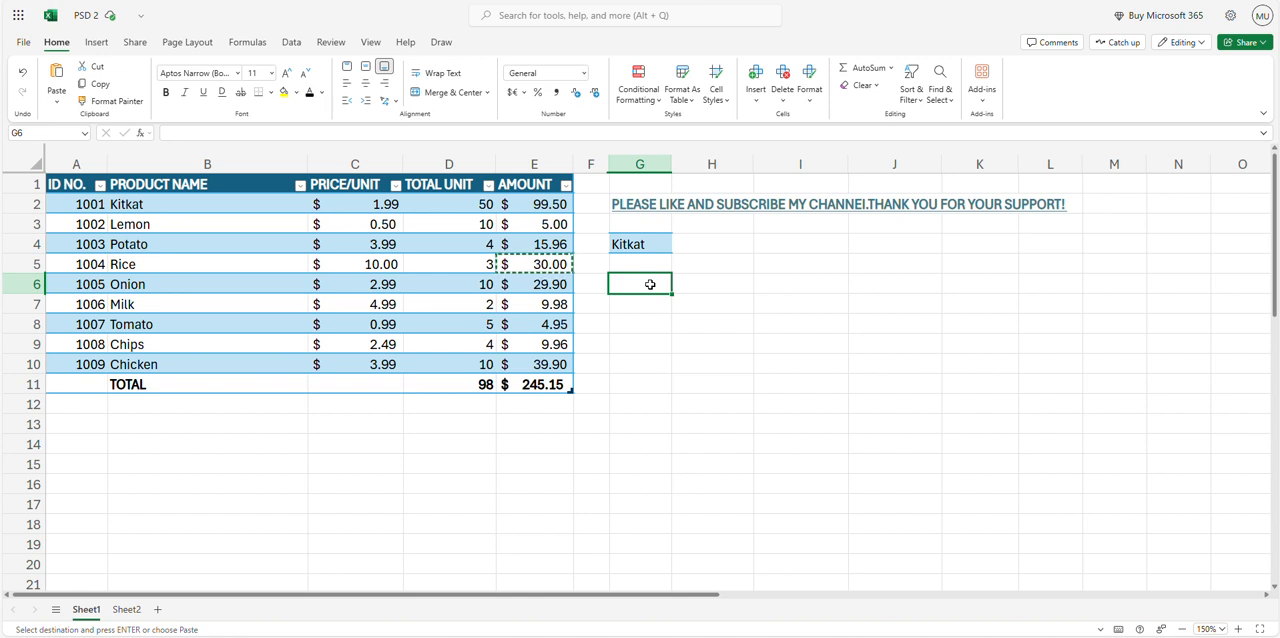
{"action": "right_click", "coordinate": [650, 285]}
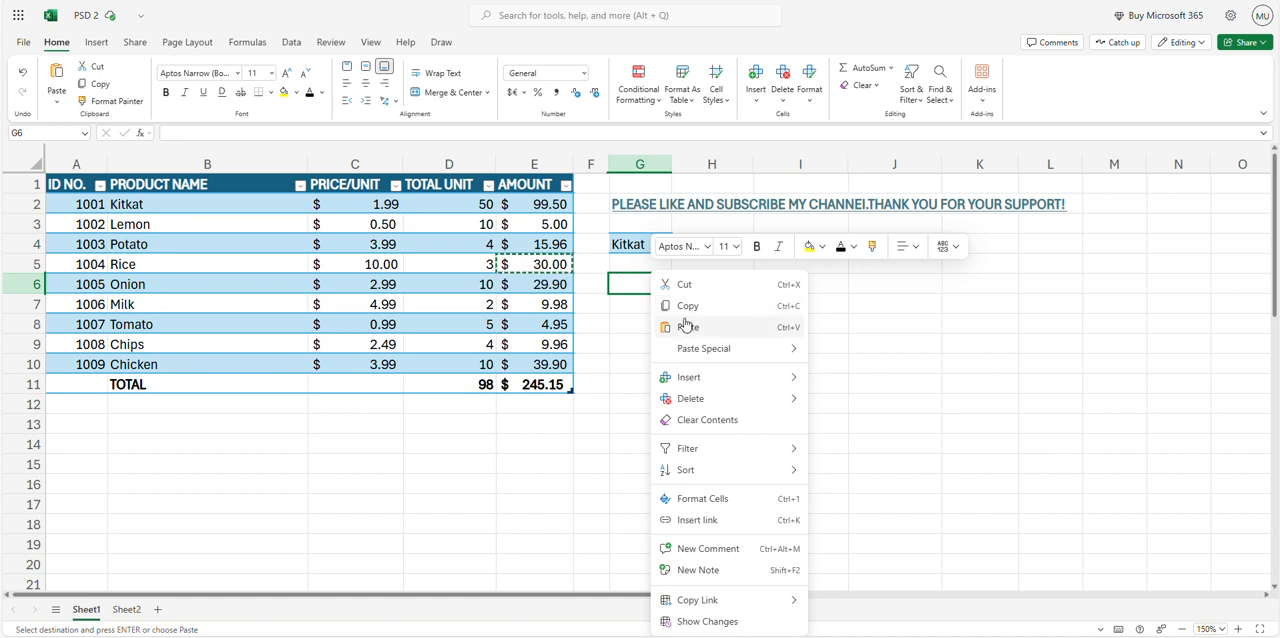
{"action": "mouse_move", "coordinate": [686, 350]}
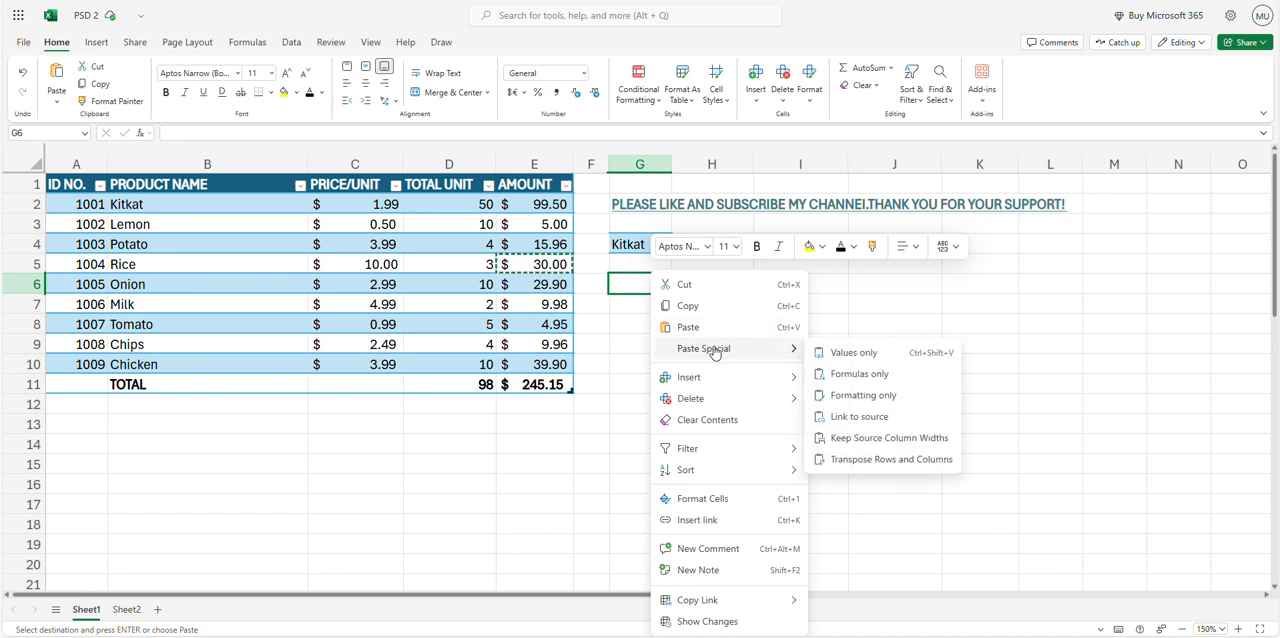
{"action": "left_click", "coordinate": [855, 357]}
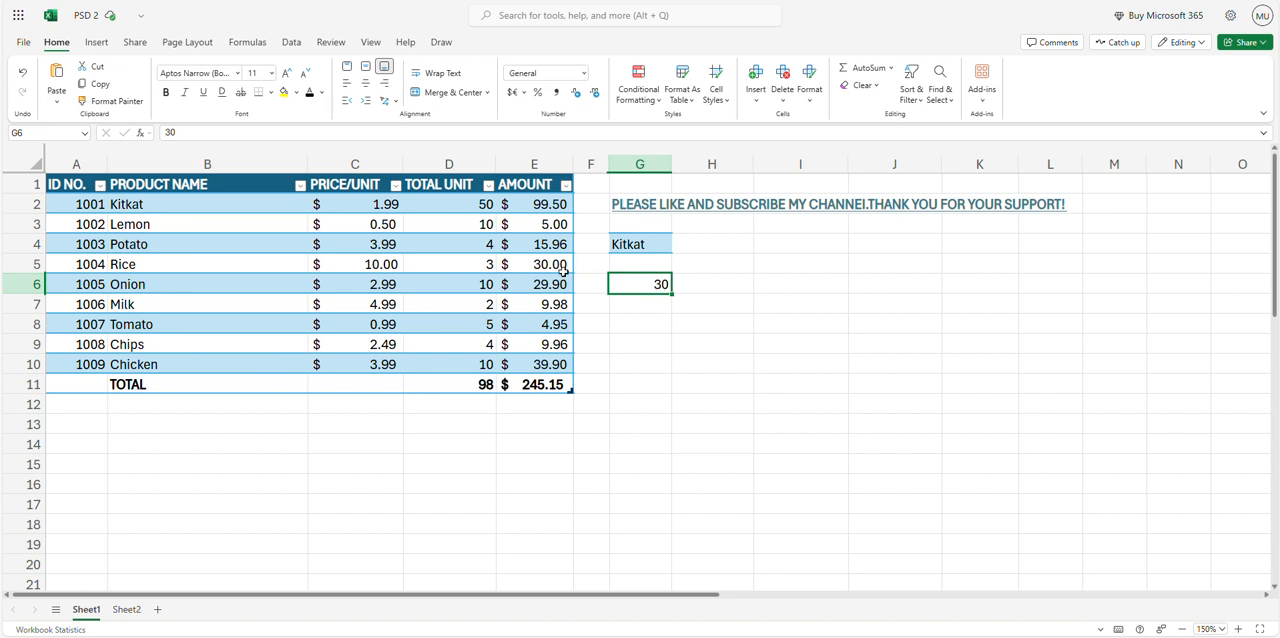
{"action": "left_click", "coordinate": [621, 133]}
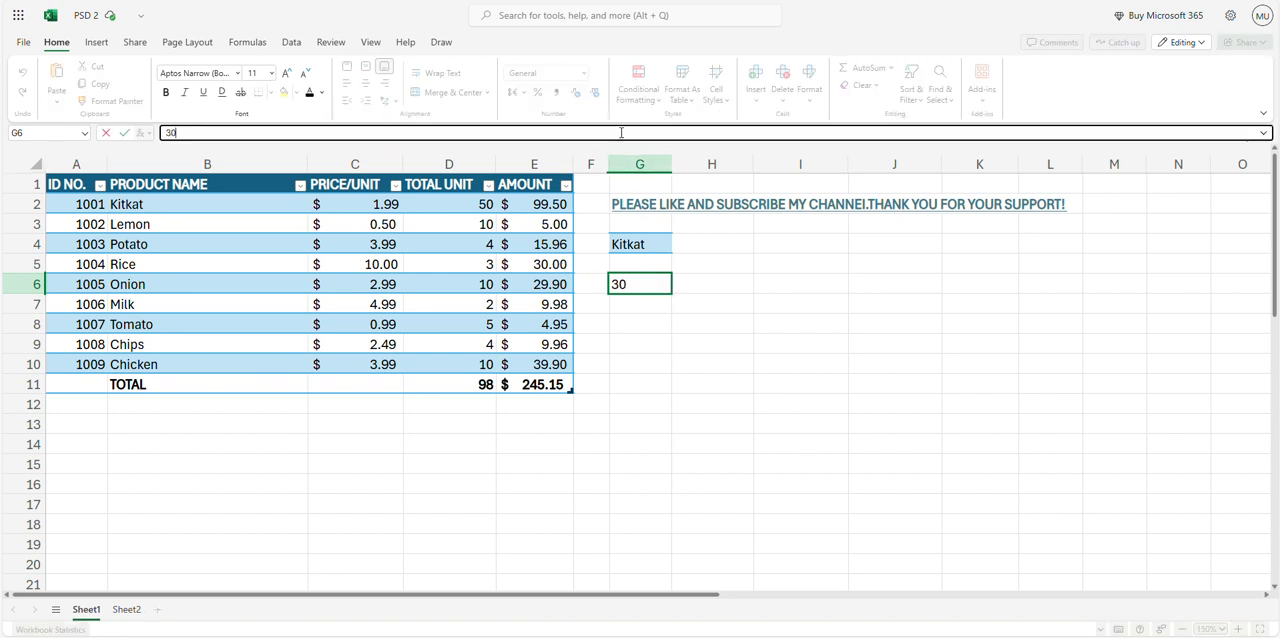
{"action": "left_click", "coordinate": [645, 307]}
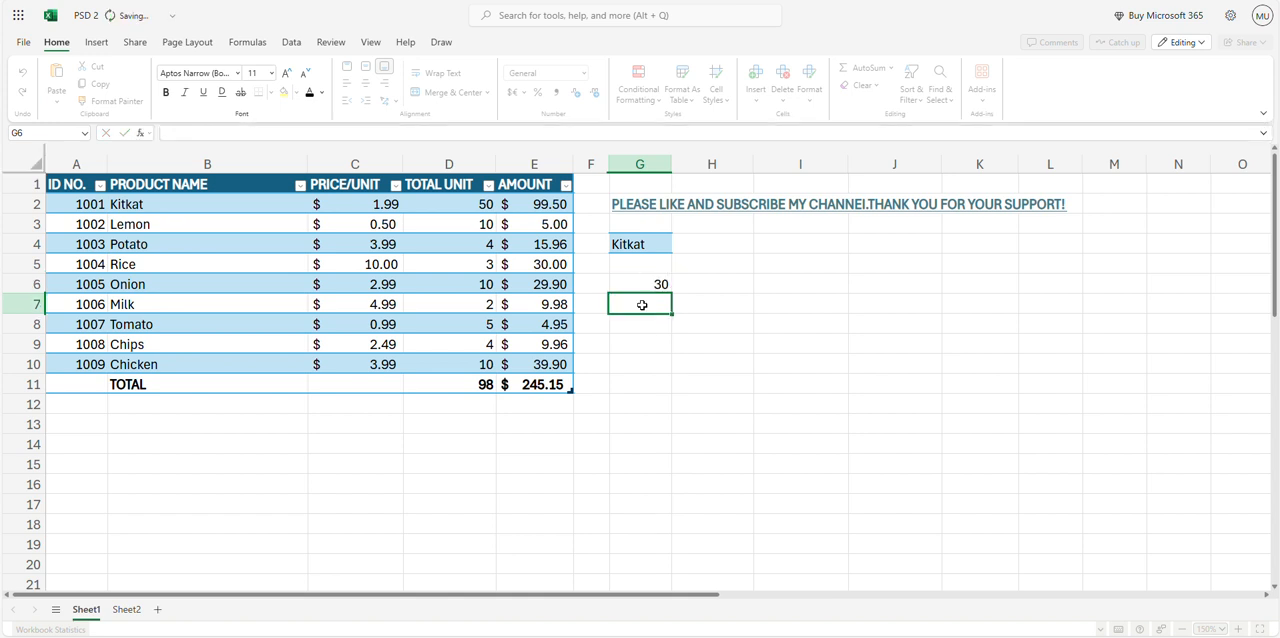
Copy the formatted subscribe message in G2 and paste it as values only into G8
{"action": "left_click", "coordinate": [621, 204]}
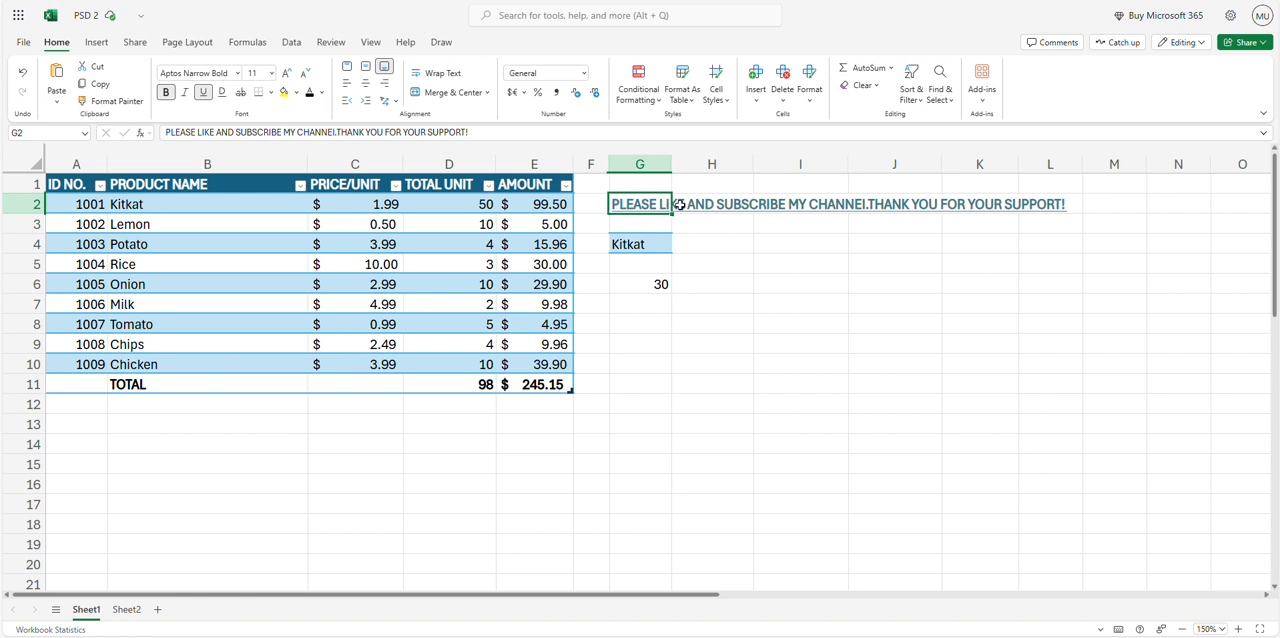
{"action": "mouse_move", "coordinate": [727, 203]}
{"action": "right_click", "coordinate": [619, 207]}
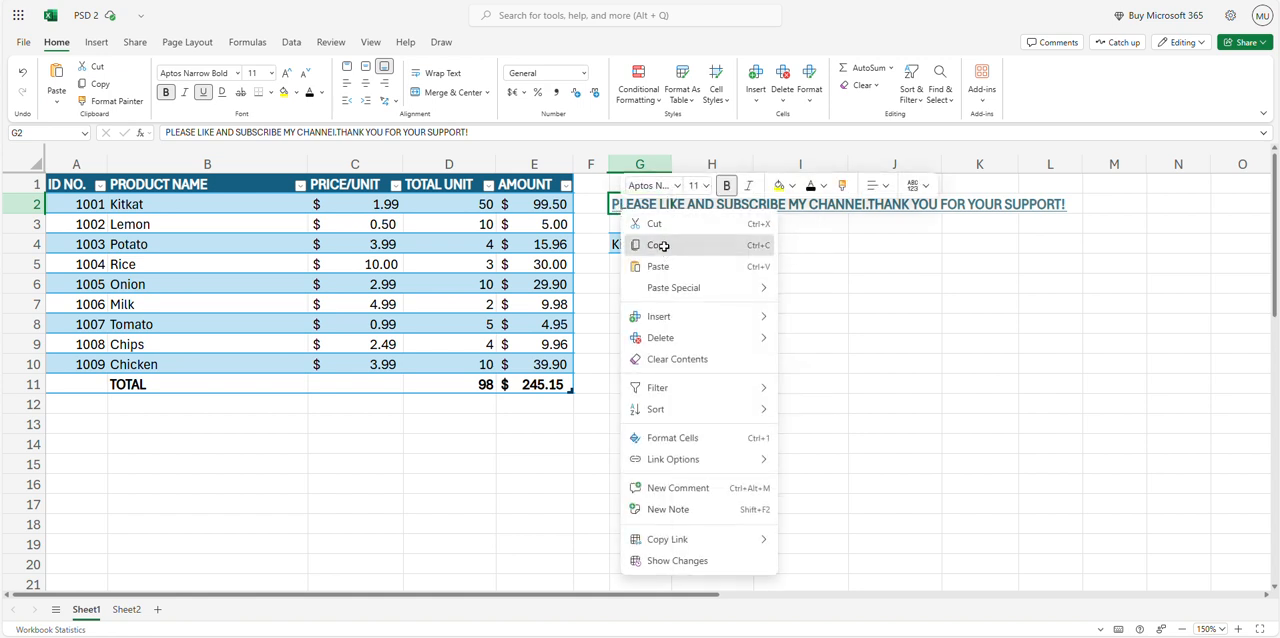
{"action": "left_click", "coordinate": [660, 244]}
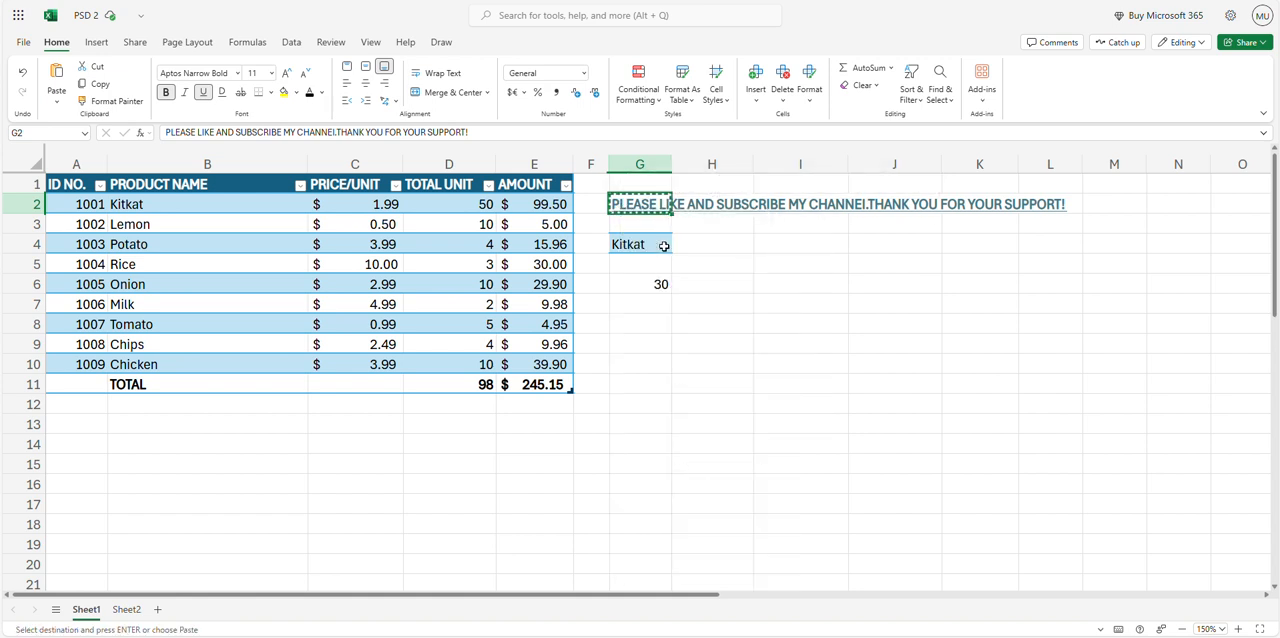
{"action": "left_click", "coordinate": [637, 322]}
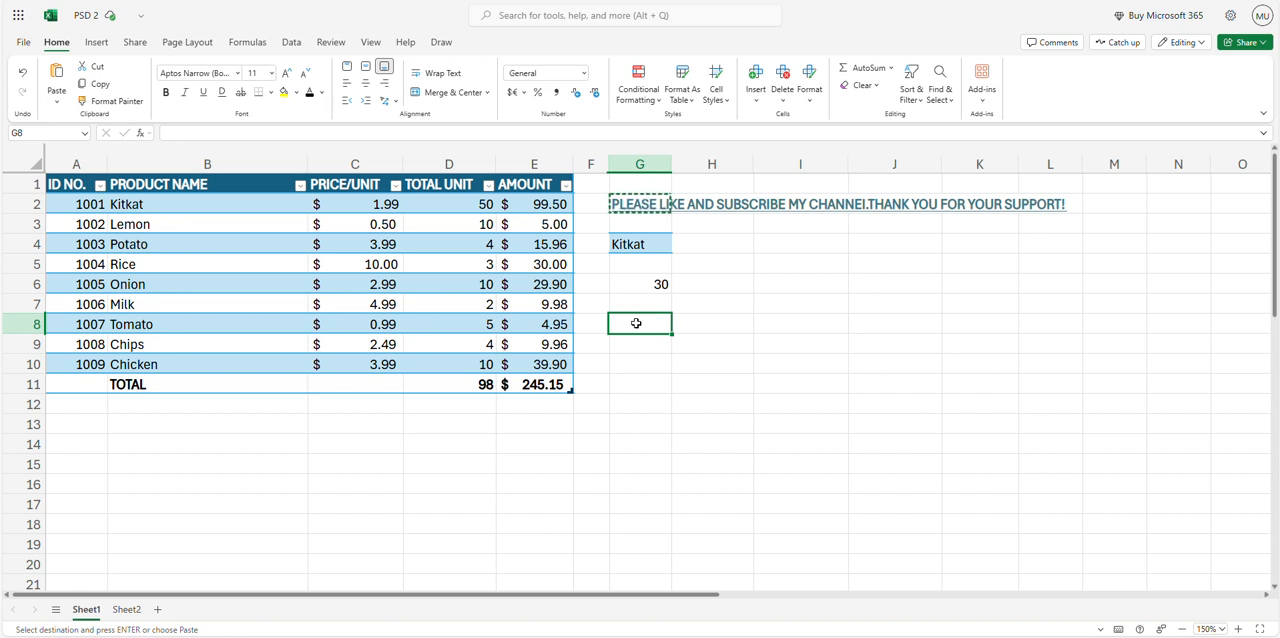
{"action": "right_click", "coordinate": [636, 323]}
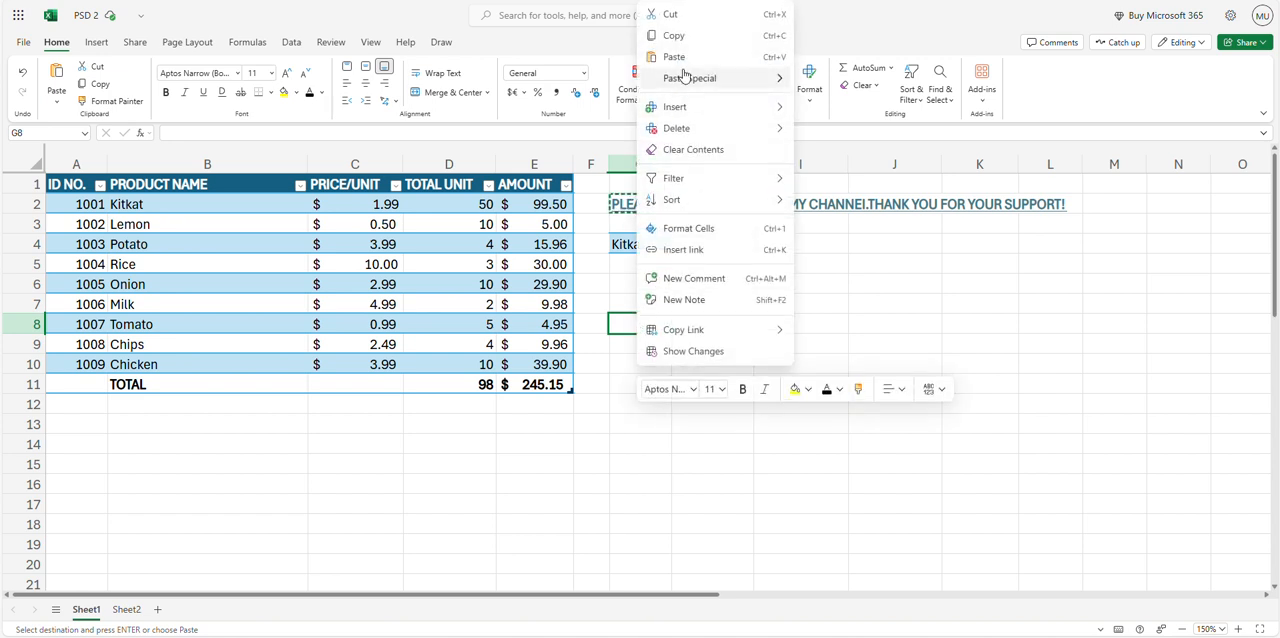
{"action": "mouse_move", "coordinate": [686, 78]}
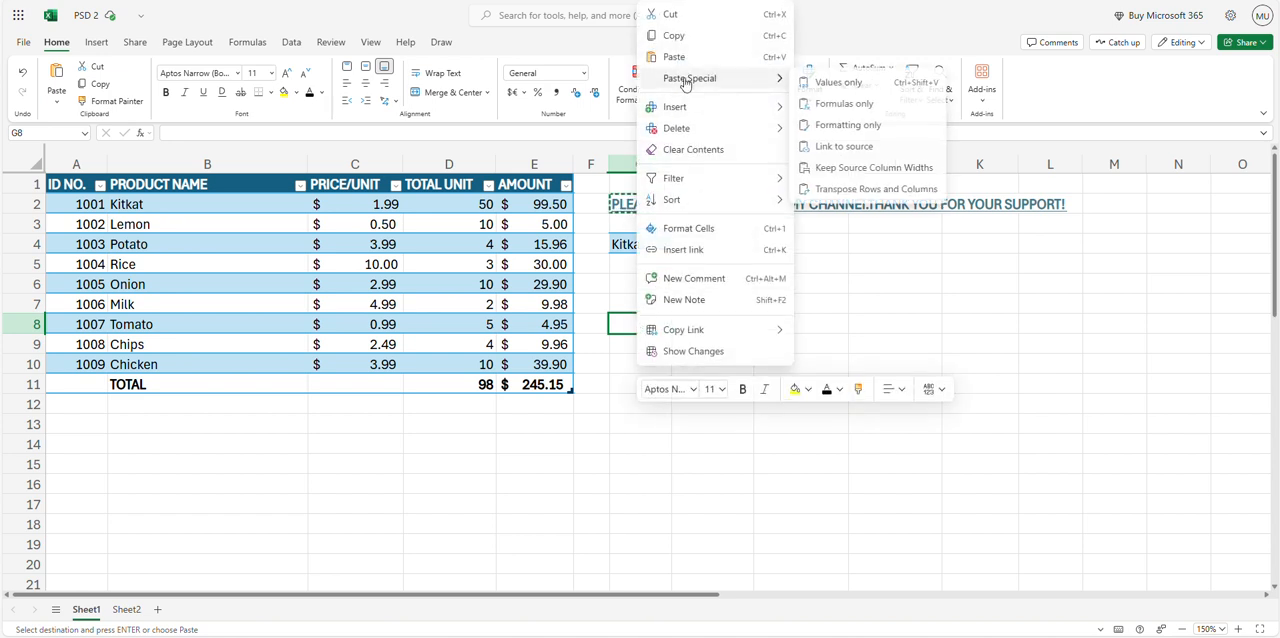
{"action": "left_click", "coordinate": [831, 86]}
{"action": "left_click", "coordinate": [637, 362]}
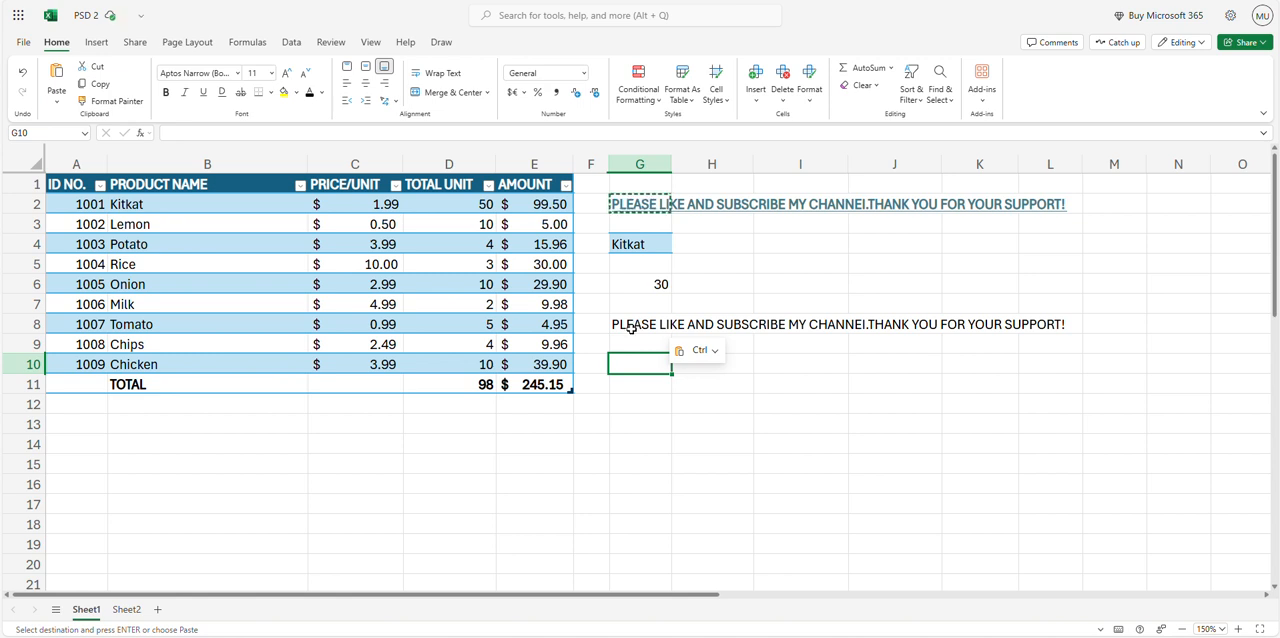
{"action": "left_click", "coordinate": [634, 324]}
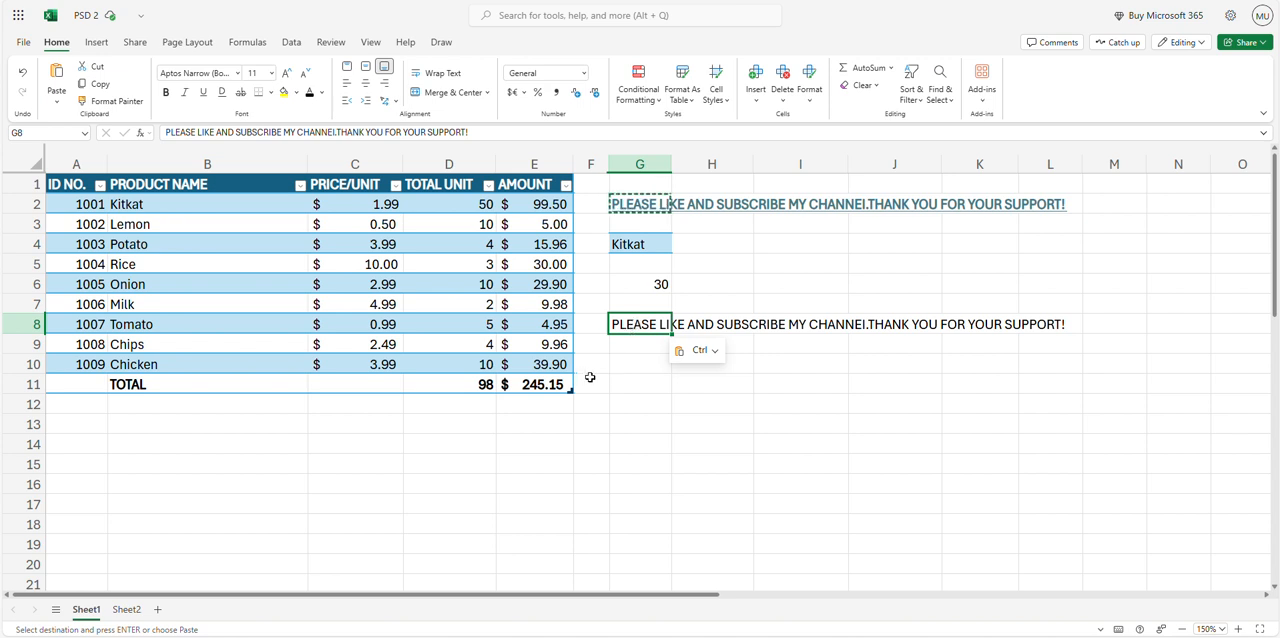
Examine the formulas behind the Onion amount in E6 and the total amount in E11
{"action": "left_click", "coordinate": [553, 364]}
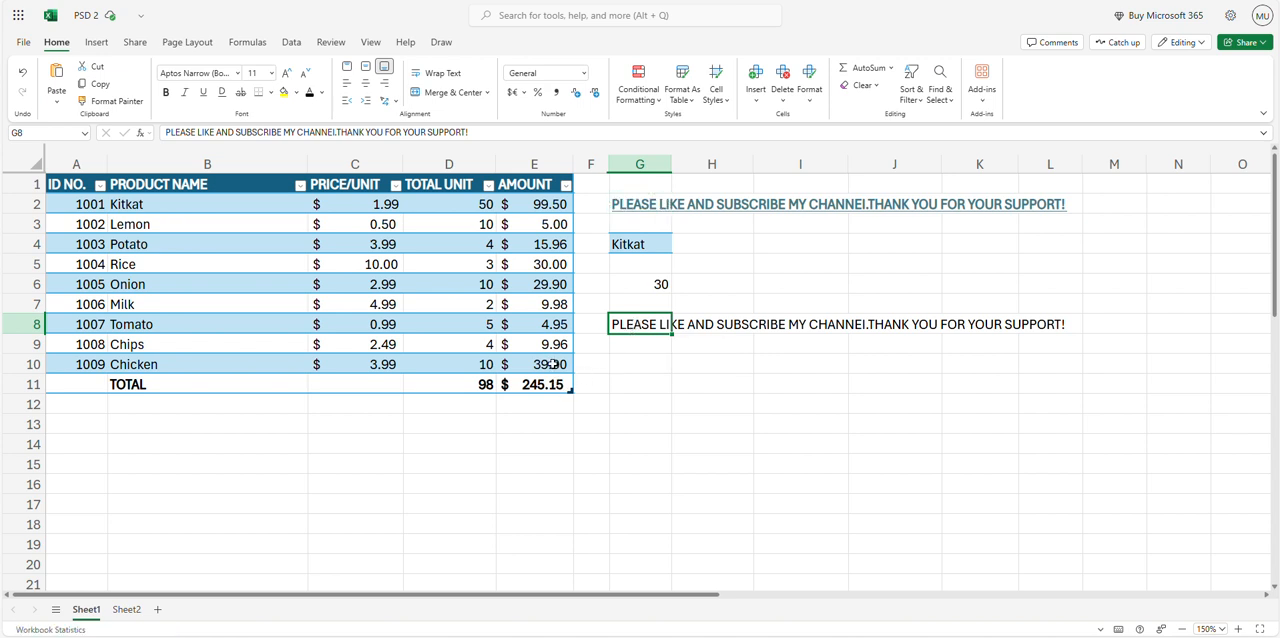
{"action": "left_click", "coordinate": [556, 284]}
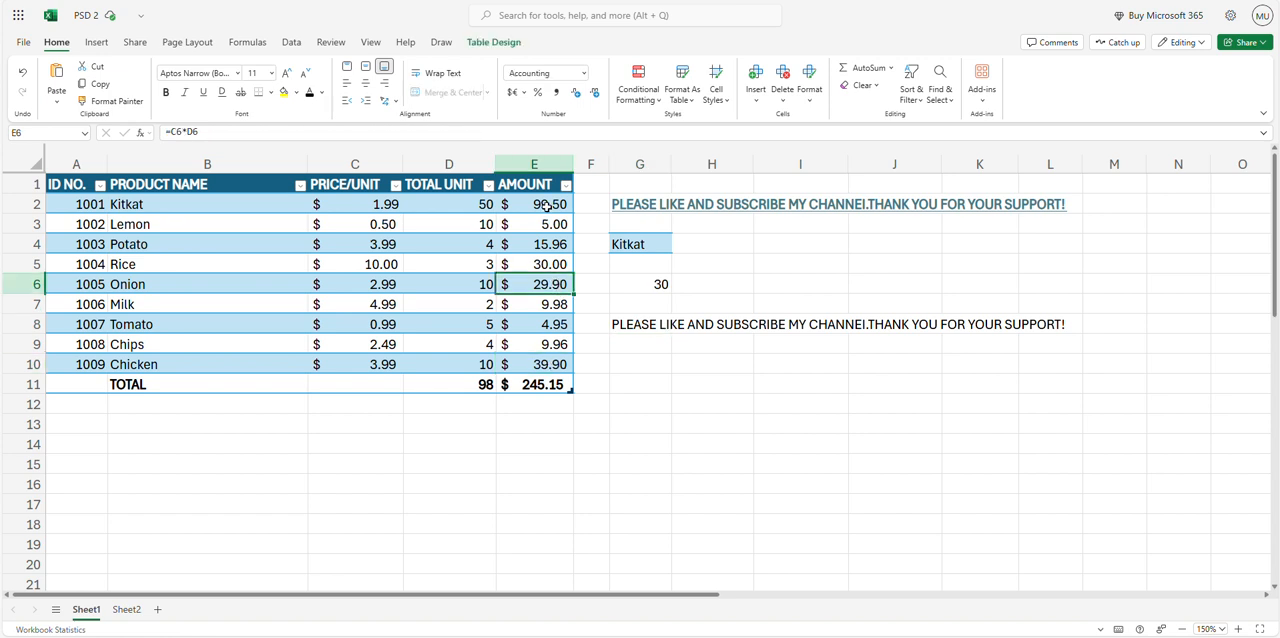
{"action": "left_click", "coordinate": [552, 133]}
{"action": "left_click", "coordinate": [640, 444]}
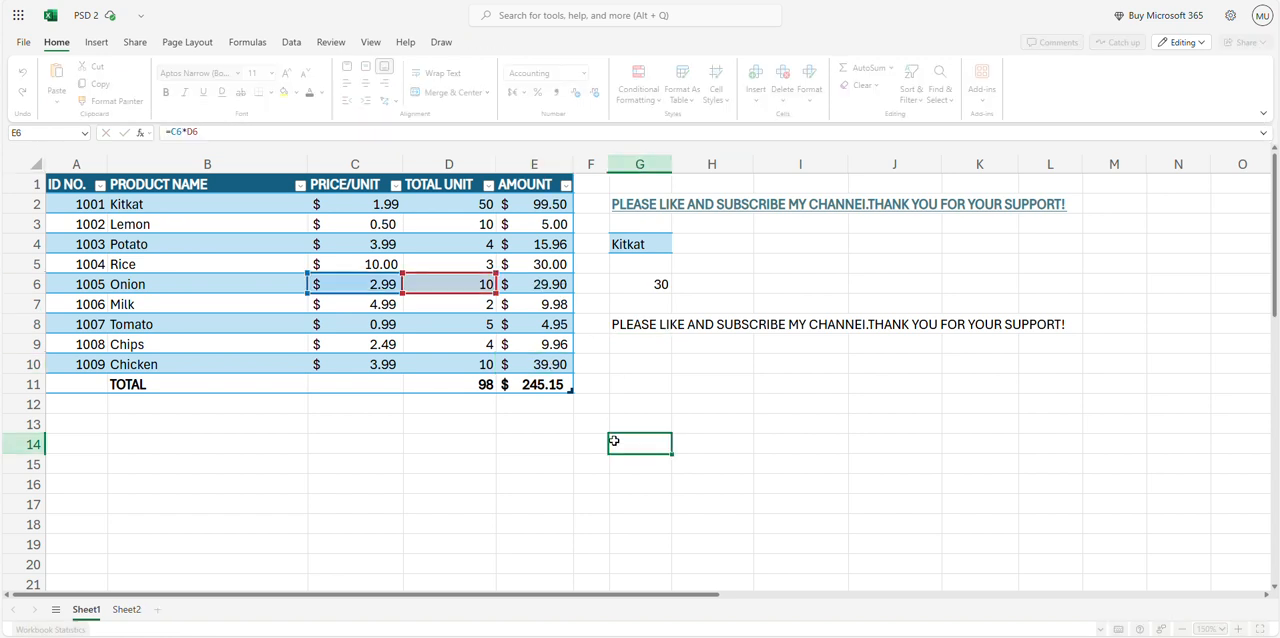
{"action": "left_click", "coordinate": [537, 384]}
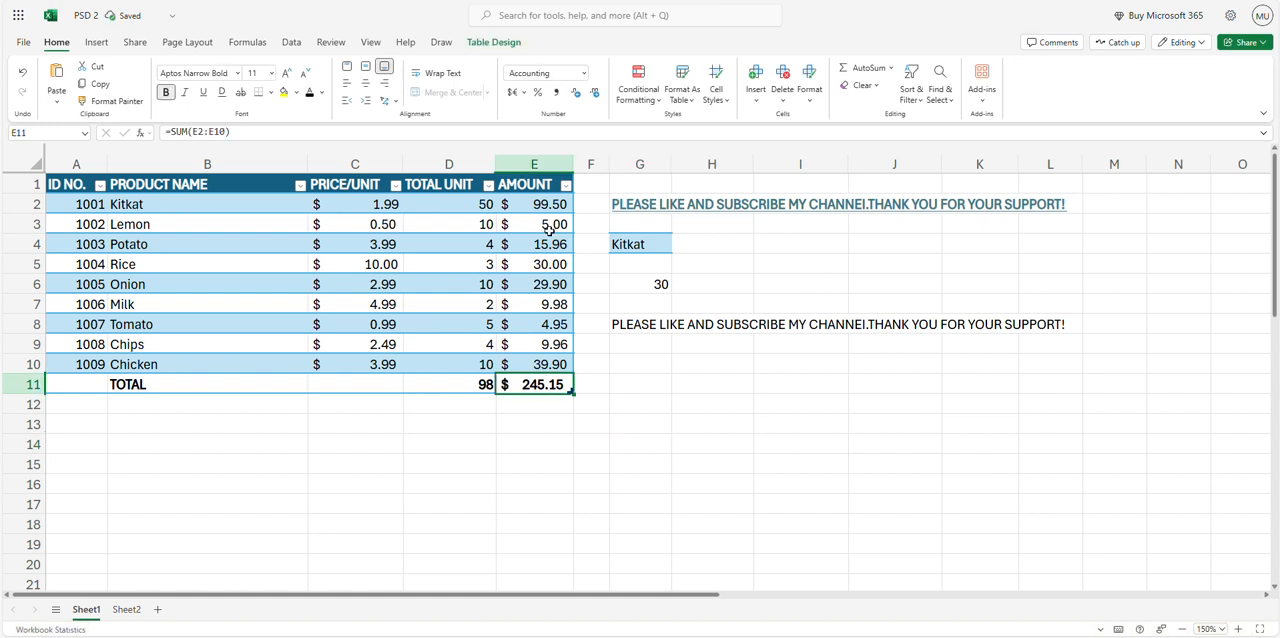
{"action": "left_click", "coordinate": [549, 132]}
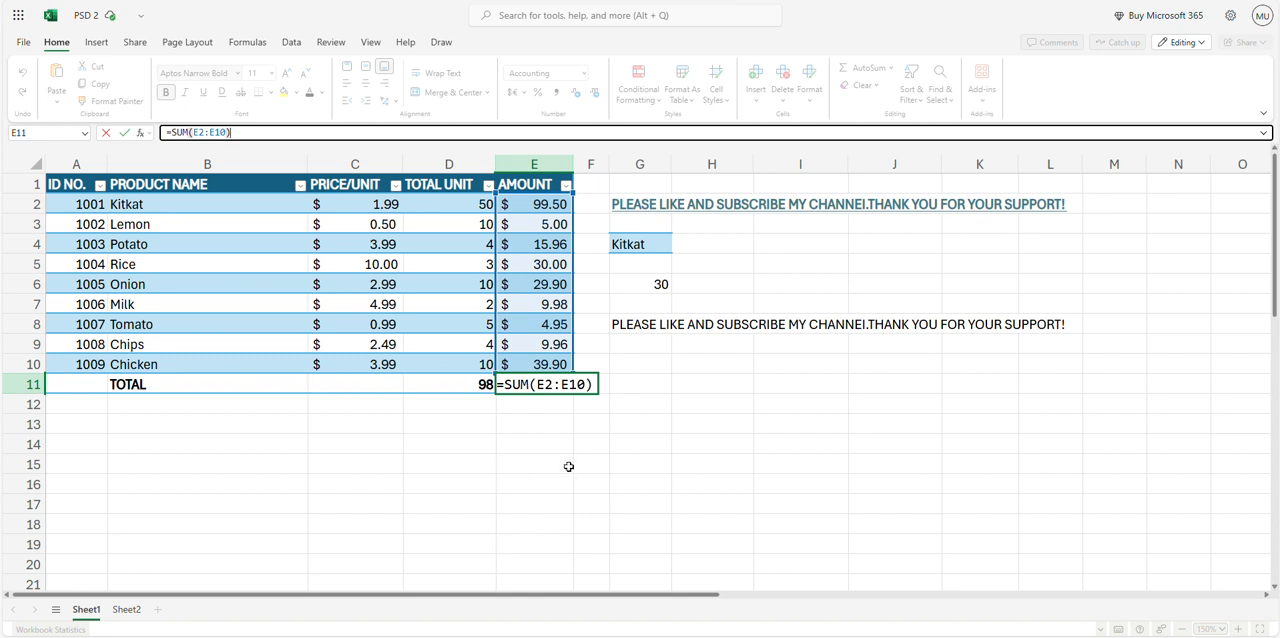
{"action": "key", "text": "ctrl+Return"}
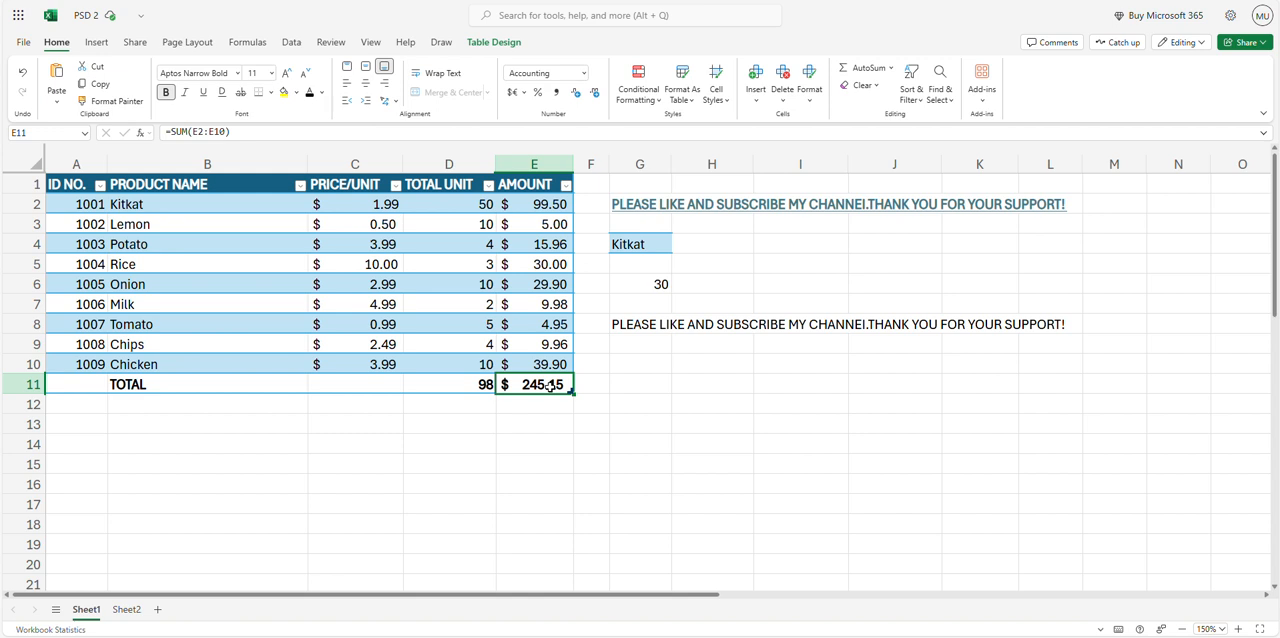
Copy the total amount in E11 and paste only its formula into M11
{"action": "key", "text": "ctrl+c"}
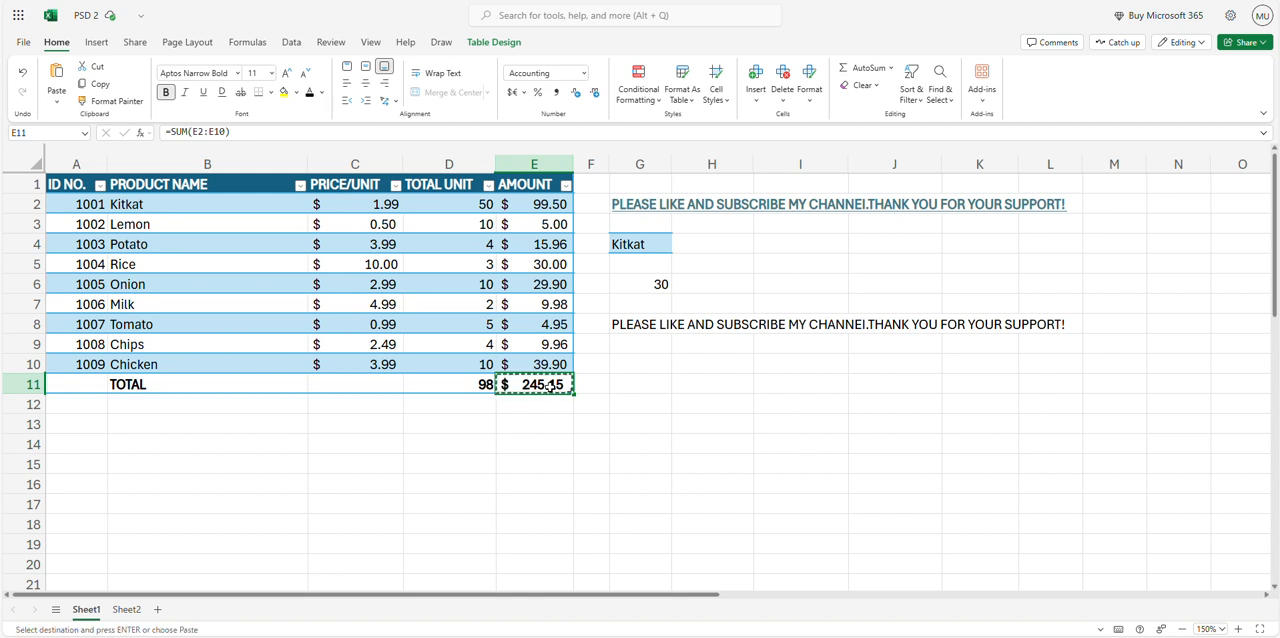
{"action": "left_click", "coordinate": [1110, 380]}
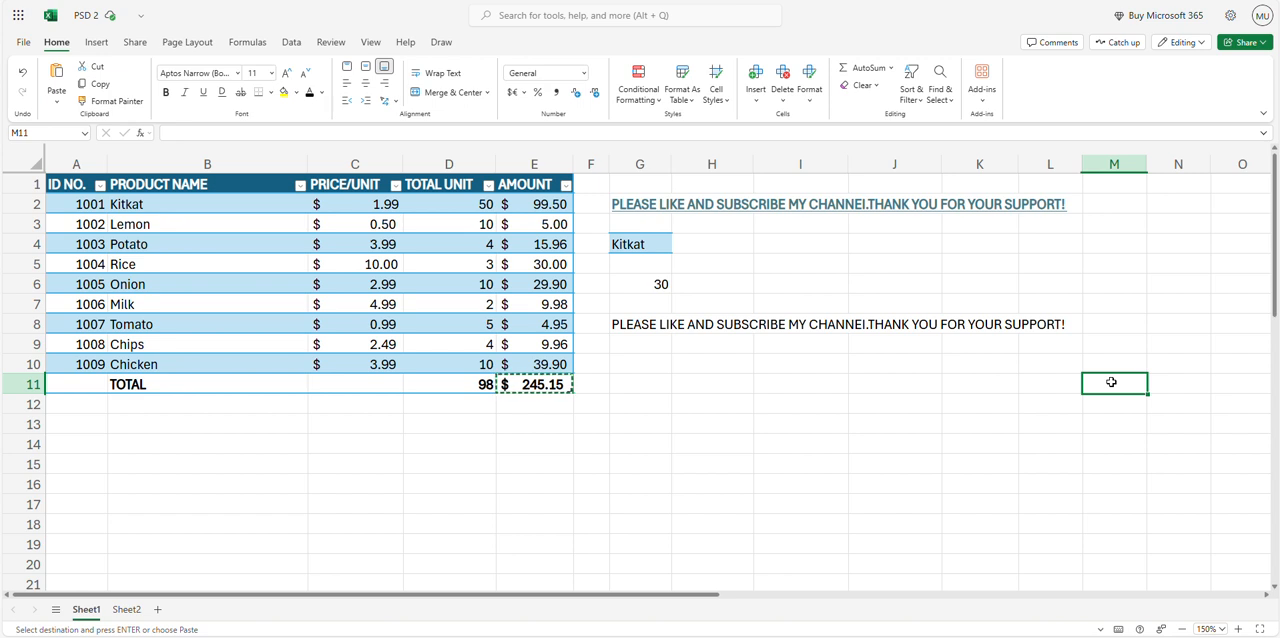
{"action": "right_click", "coordinate": [1111, 382]}
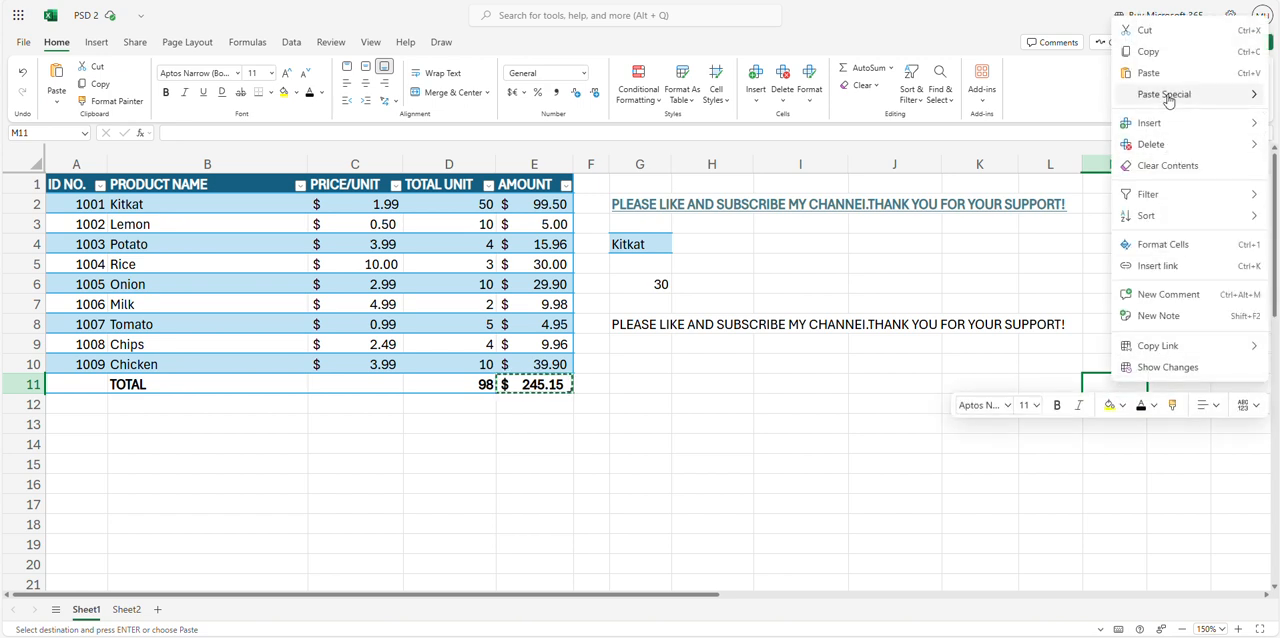
{"action": "mouse_move", "coordinate": [1168, 97]}
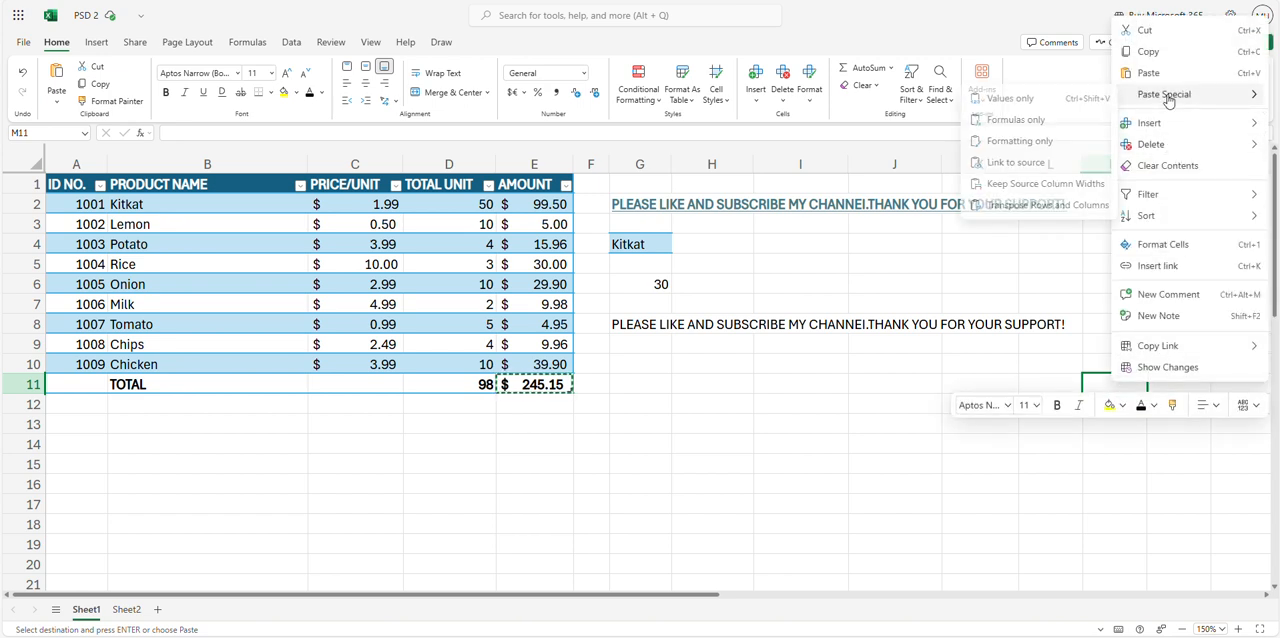
{"action": "left_click", "coordinate": [1006, 121]}
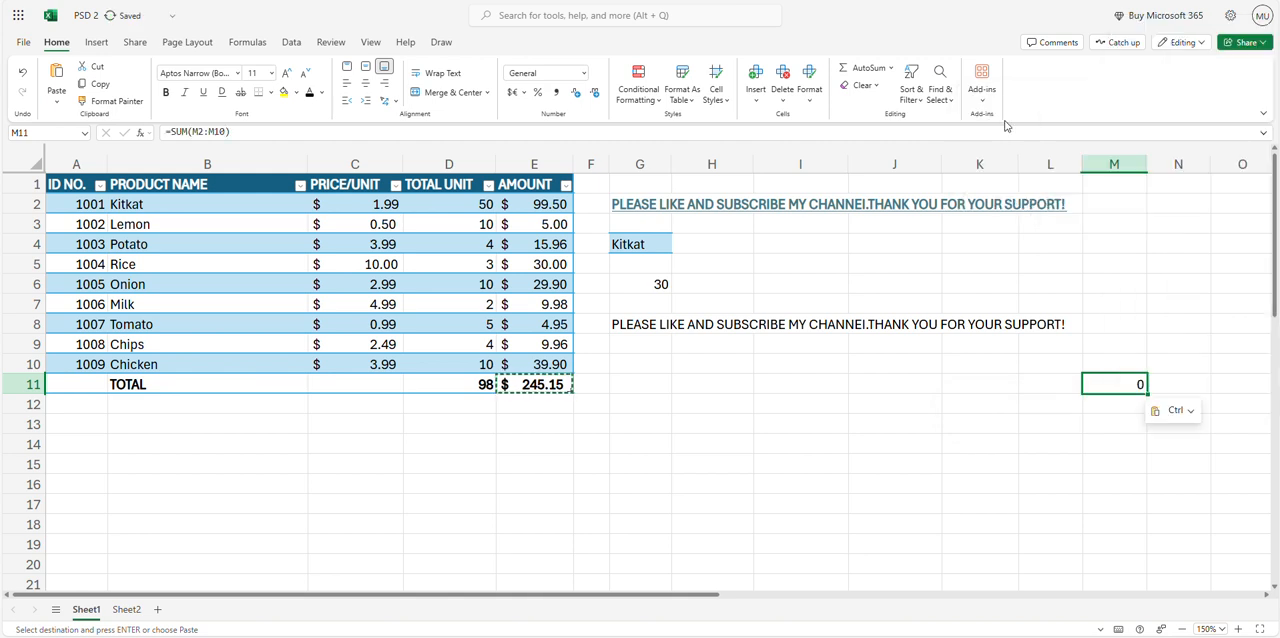
Review the range of the M11 sum formula, enter 7, 9 and 7 in cells M2 to M4, and check the M11 total
{"action": "key", "text": "Escape"}
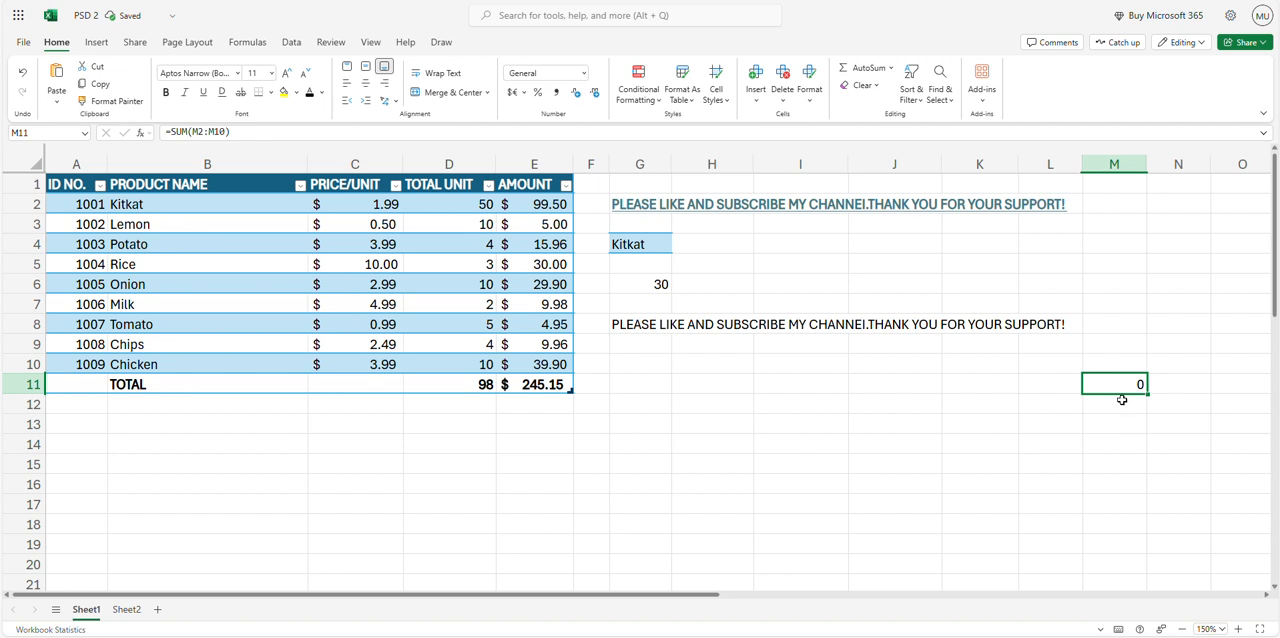
{"action": "left_click", "coordinate": [920, 132]}
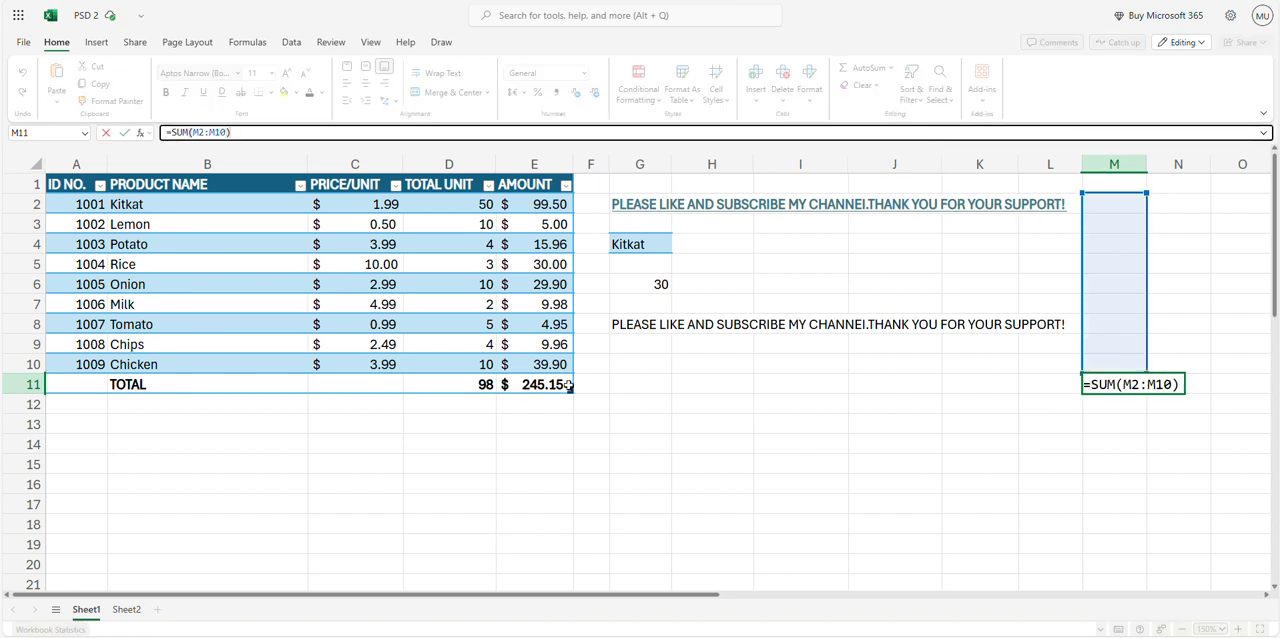
{"action": "left_click", "coordinate": [1128, 212]}
{"action": "type", "text": "7"}
{"action": "key", "text": "Return"}
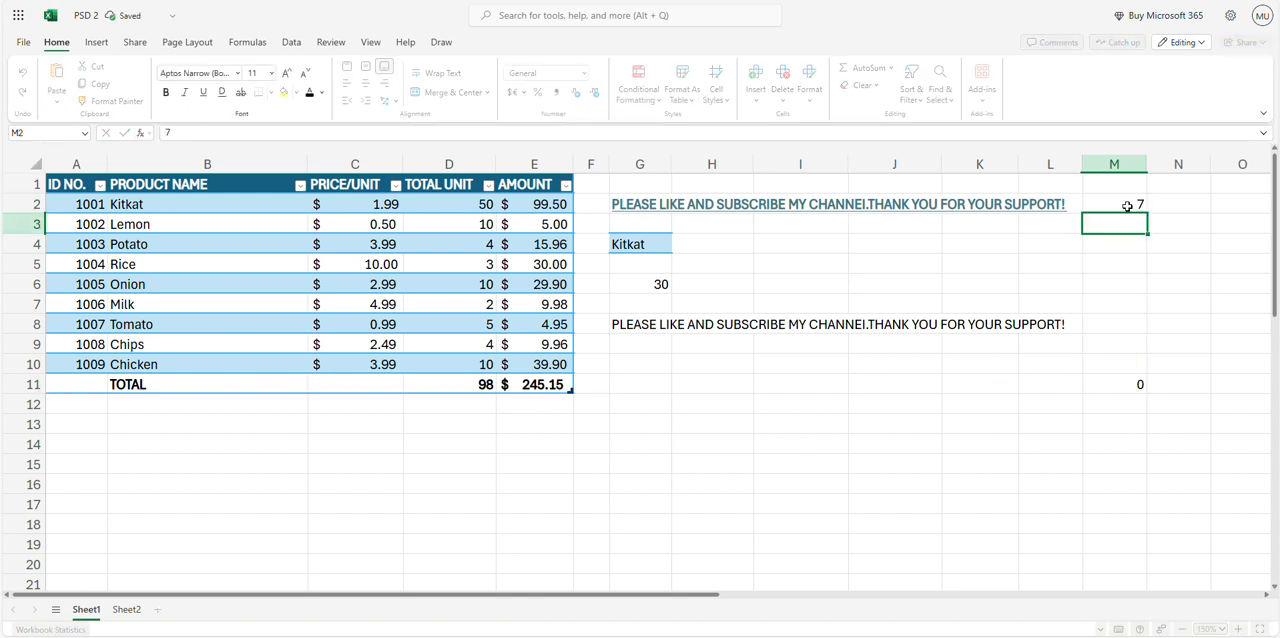
{"action": "type", "text": "9"}
{"action": "key", "text": "Return"}
{"action": "type", "text": "7"}
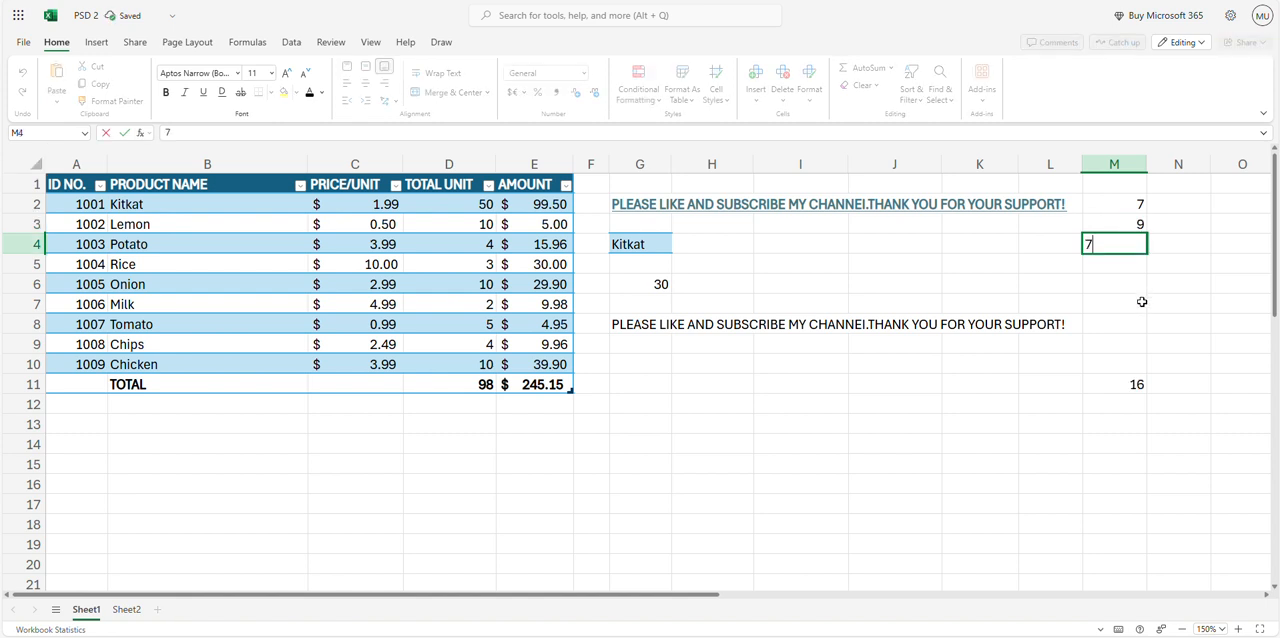
{"action": "left_click", "coordinate": [1141, 320]}
{"action": "left_click_drag", "start_coordinate": [1137, 206], "coordinate": [1135, 243]}
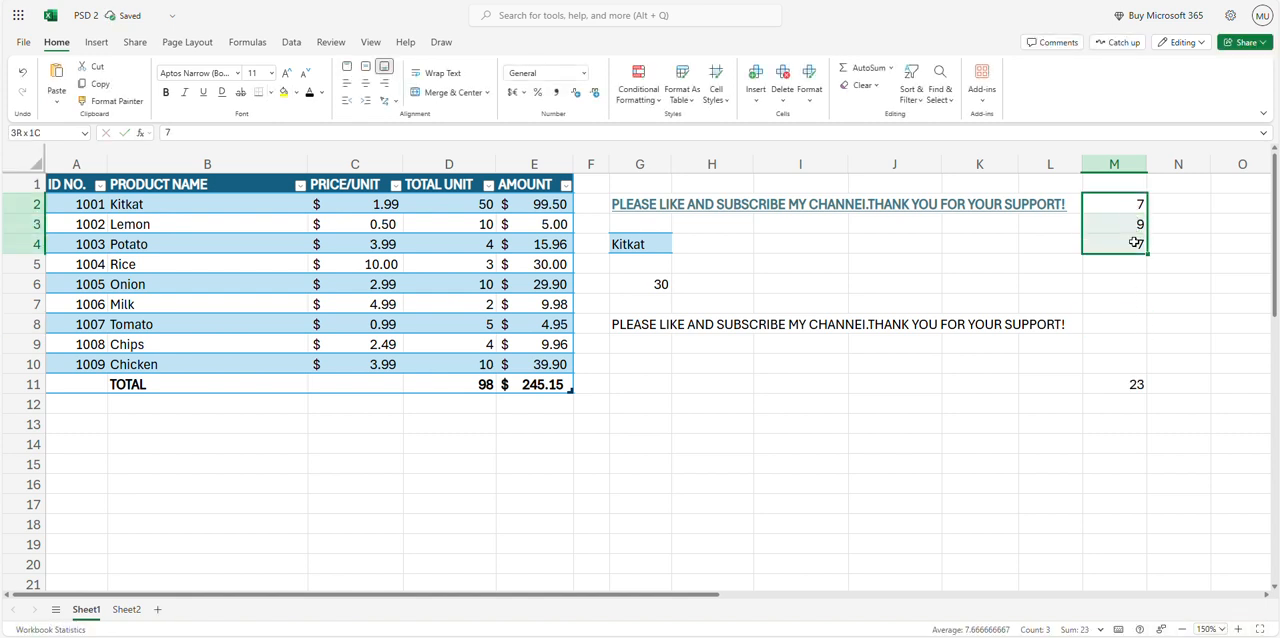
{"action": "left_click", "coordinate": [1136, 384]}
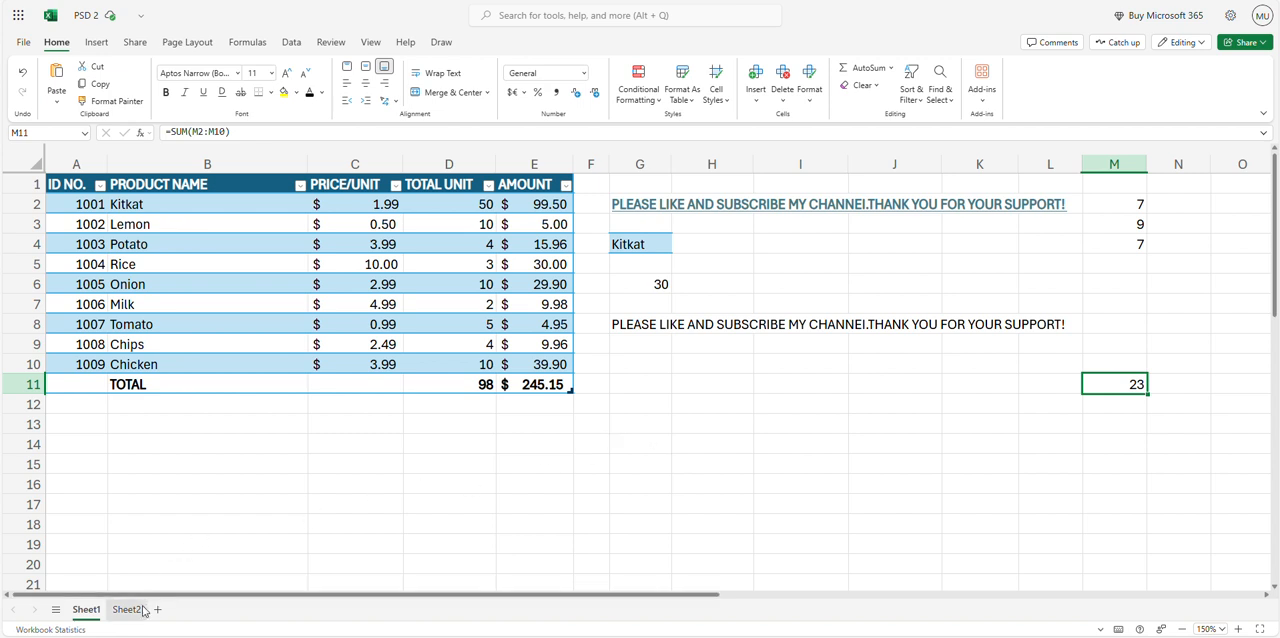
Copy the Tomato cell B8 and paste it into E4 of Sheet2 as a link to source, comparing it with the original on Sheet1
{"action": "left_click", "coordinate": [125, 204]}
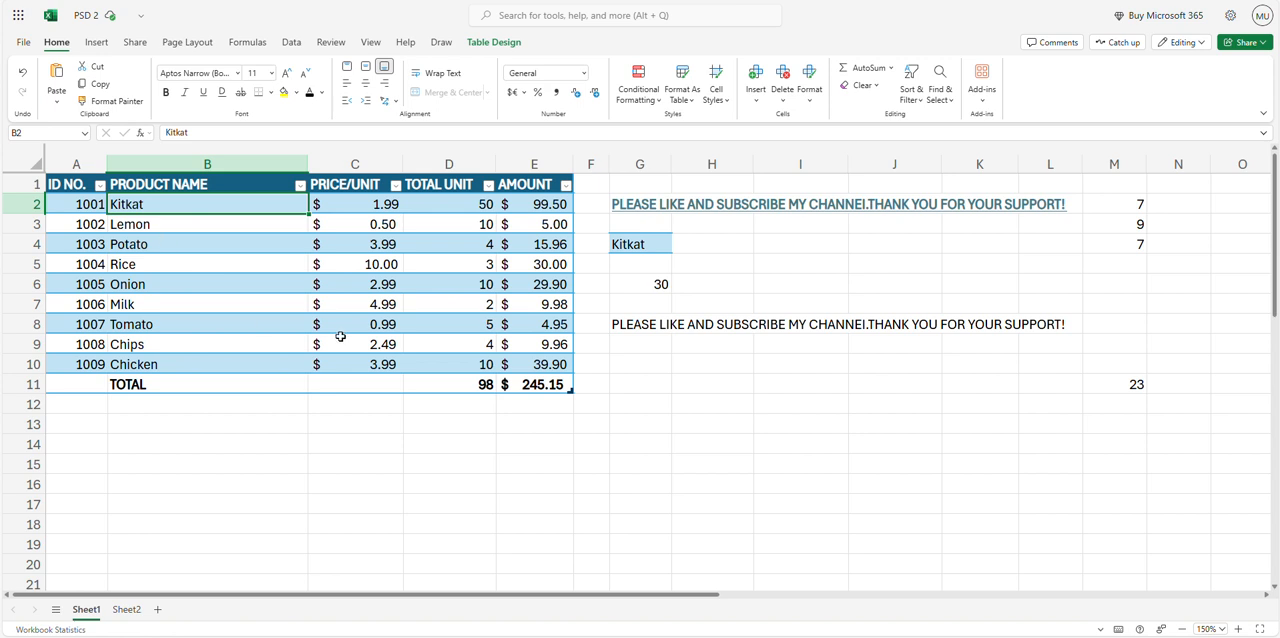
{"action": "left_click", "coordinate": [125, 325]}
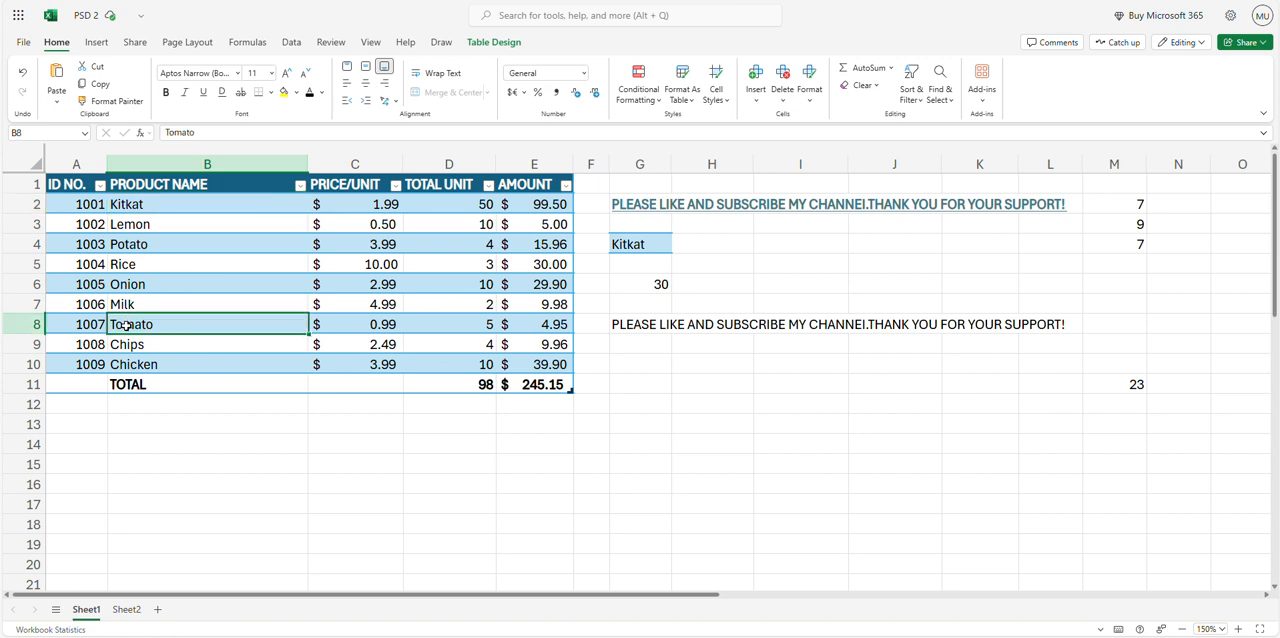
{"action": "key", "text": "ctrl+c"}
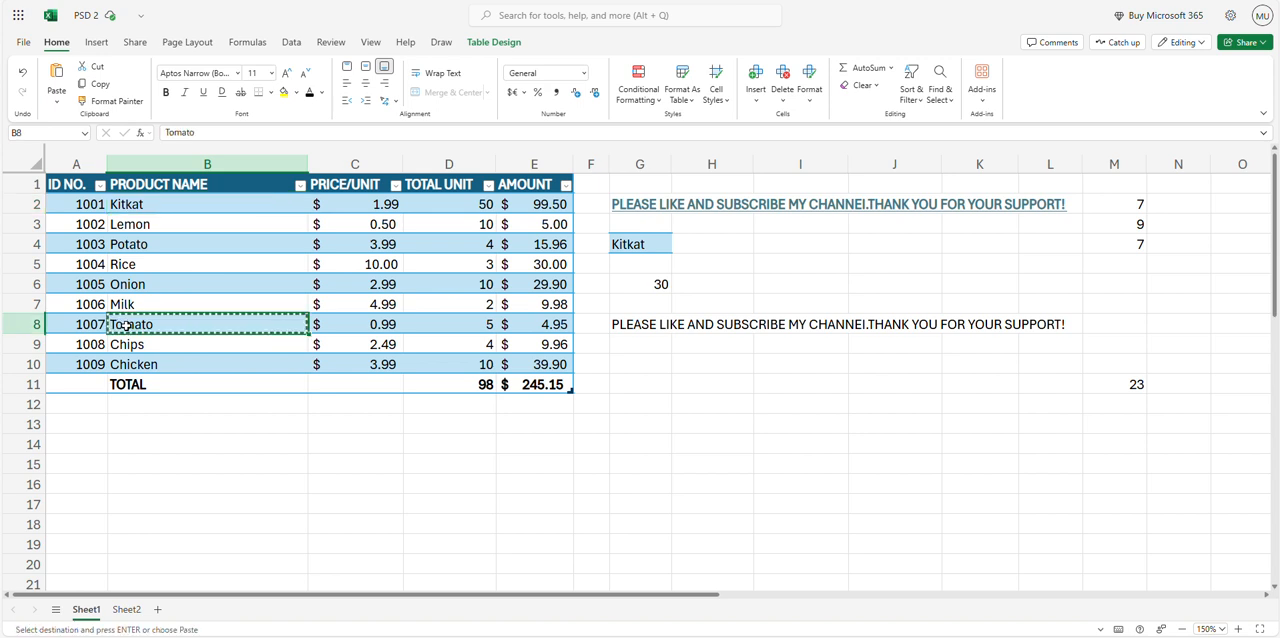
{"action": "left_click", "coordinate": [127, 610]}
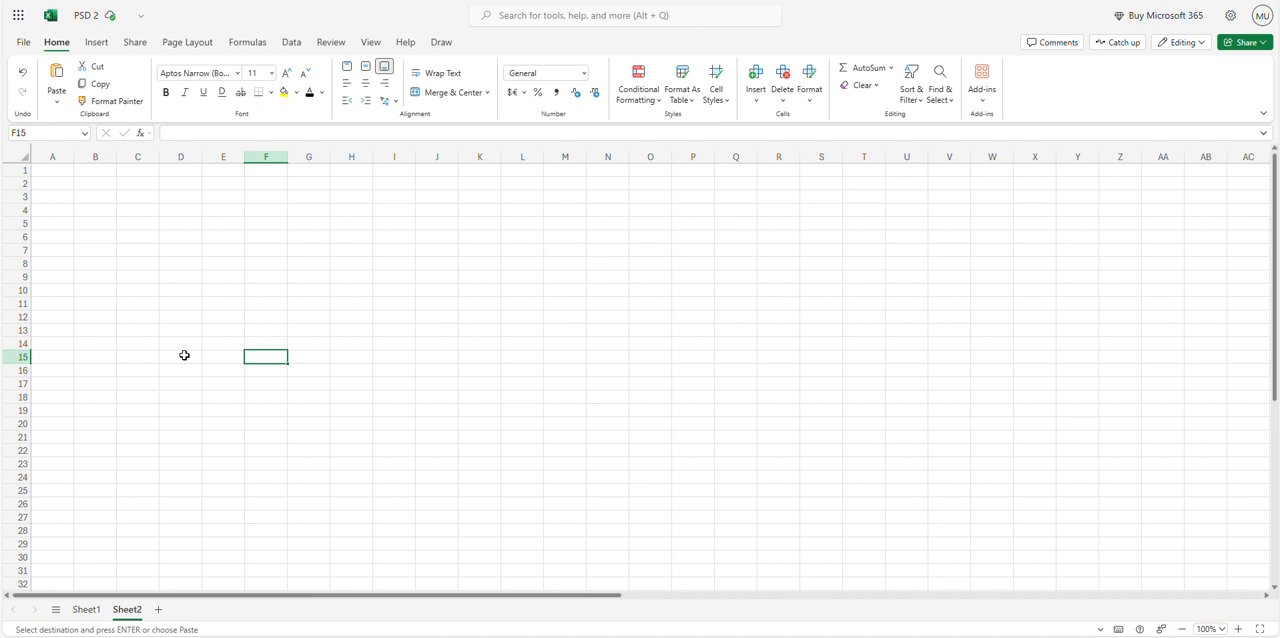
{"action": "left_click", "coordinate": [217, 208]}
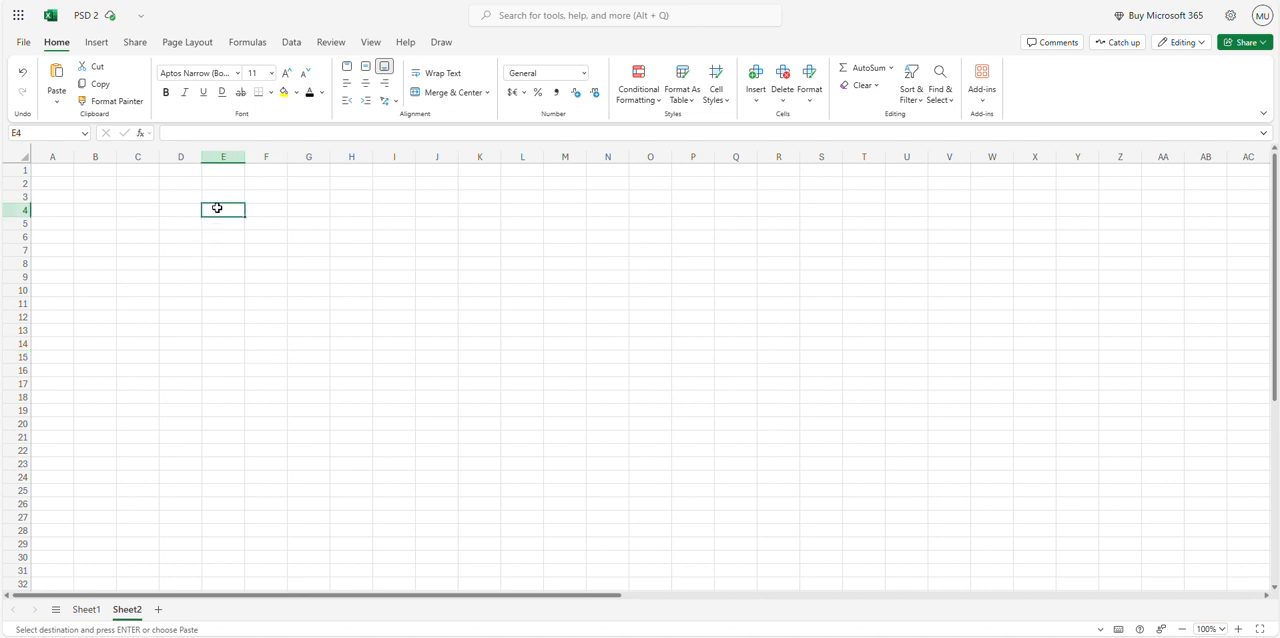
{"action": "right_click", "coordinate": [218, 209]}
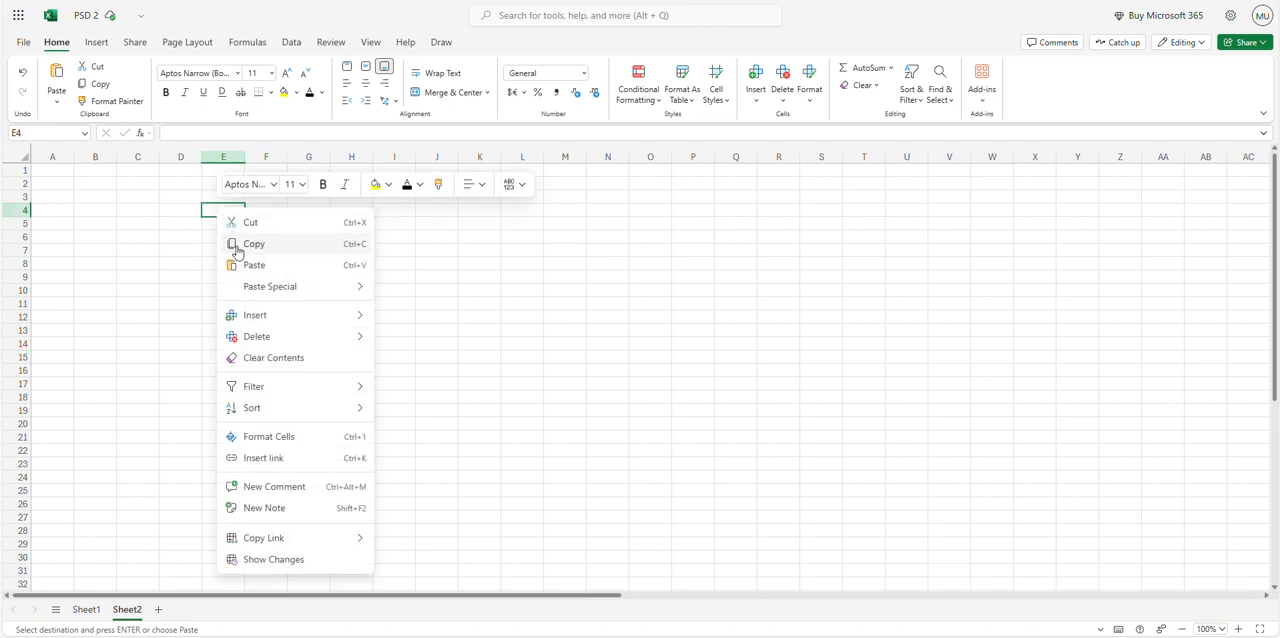
{"action": "mouse_move", "coordinate": [252, 287]}
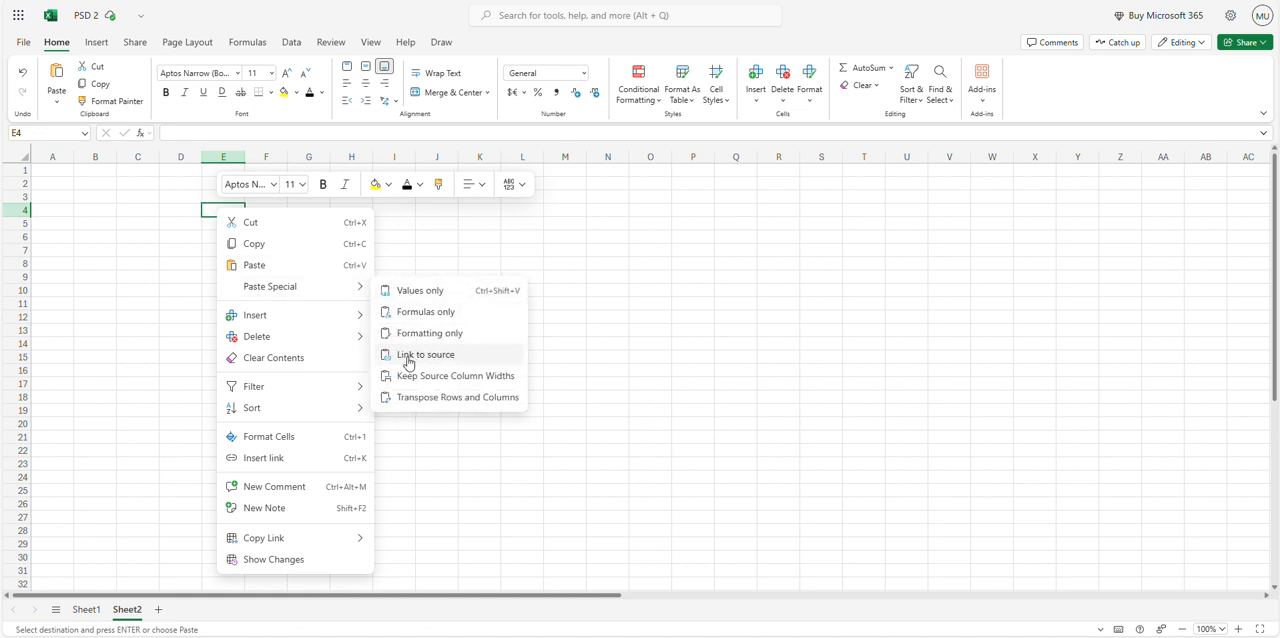
{"action": "left_click", "coordinate": [408, 356]}
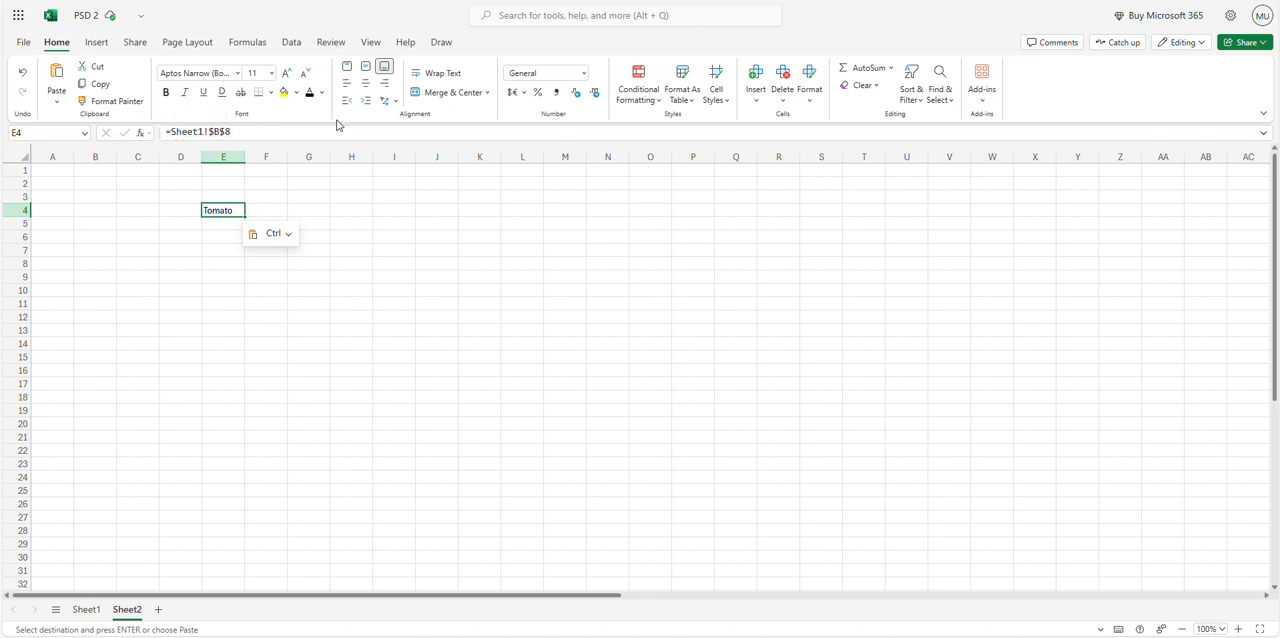
{"action": "left_click", "coordinate": [96, 612]}
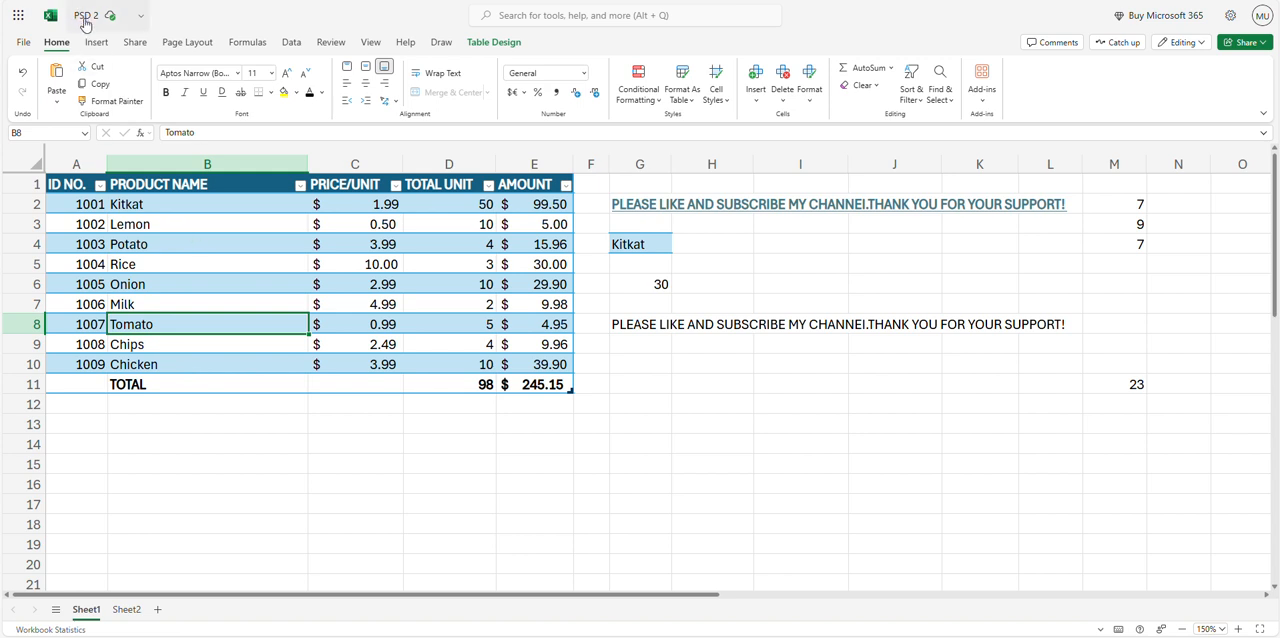
{"action": "left_click", "coordinate": [126, 612]}
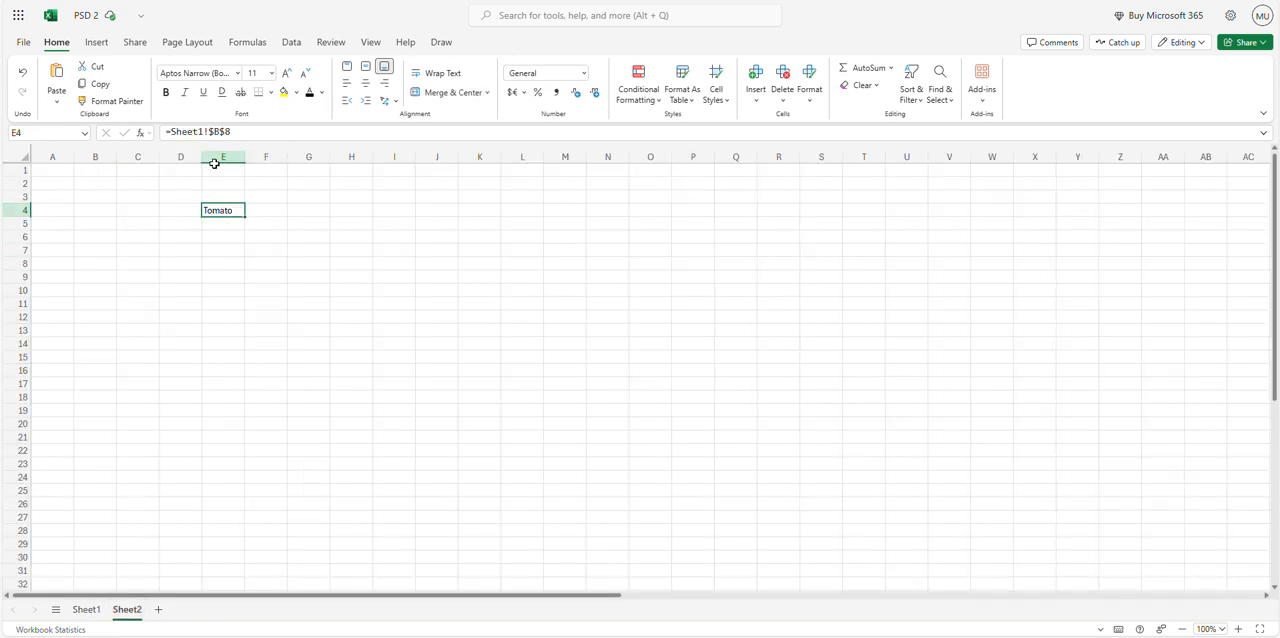
{"action": "left_click", "coordinate": [88, 611]}
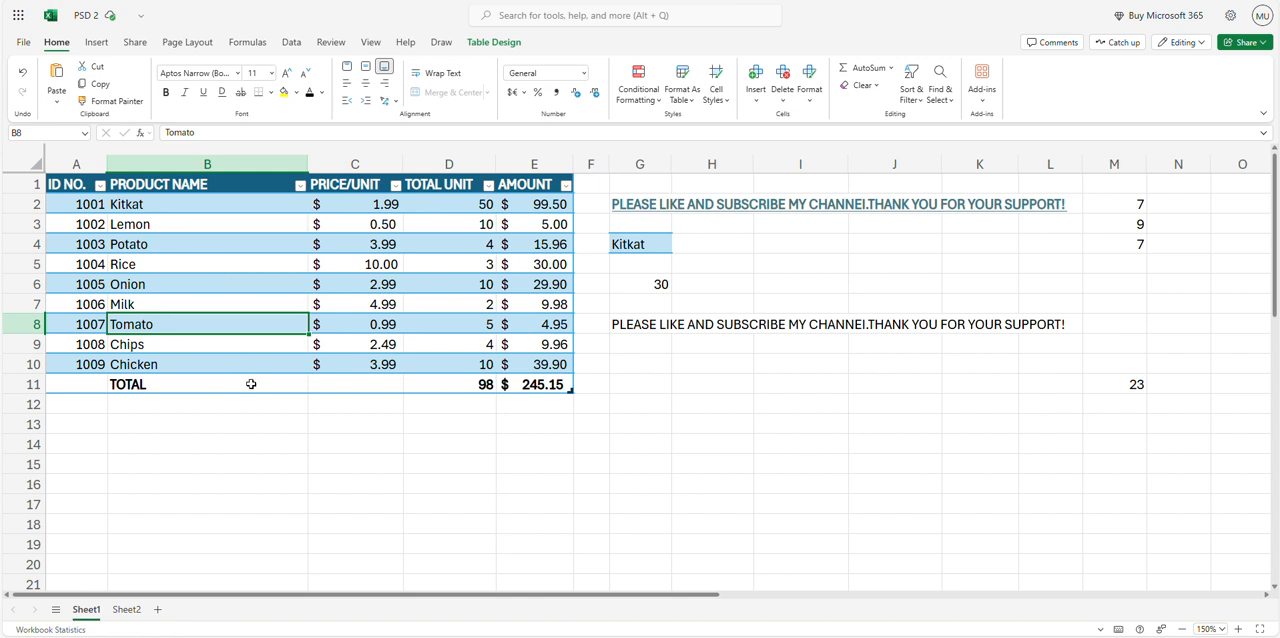
Copy the Chicken row A10:E10 and paste it starting at G13 with the source column widths kept
{"action": "left_click", "coordinate": [172, 165]}
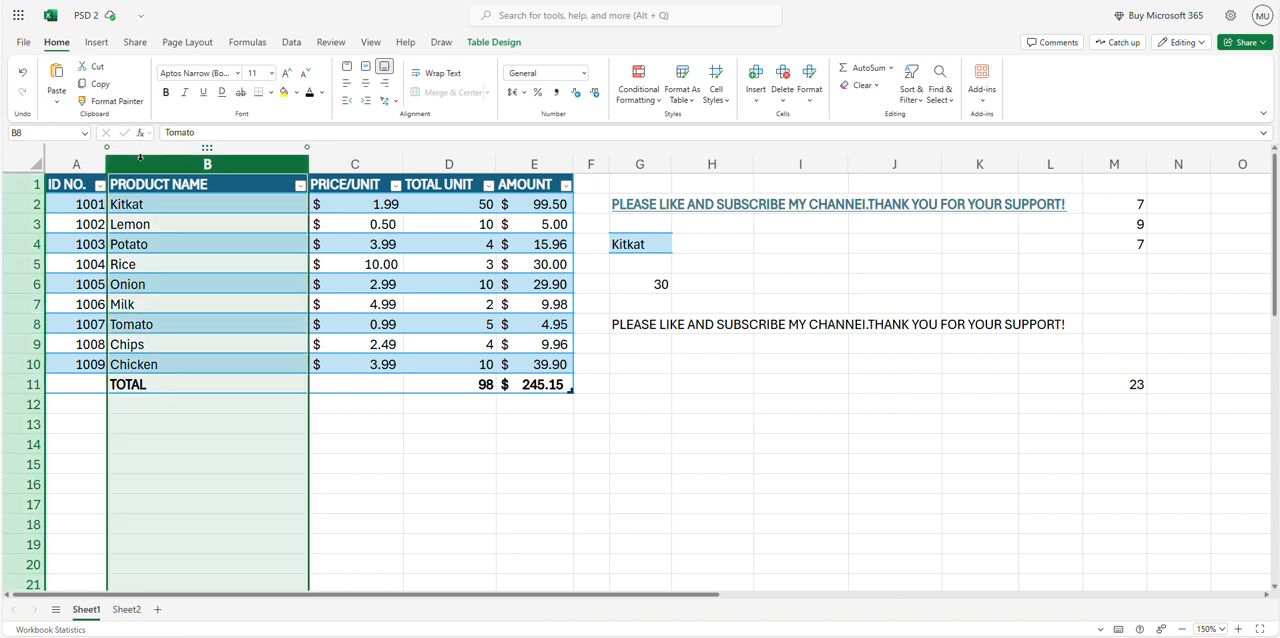
{"action": "left_click", "coordinate": [357, 205]}
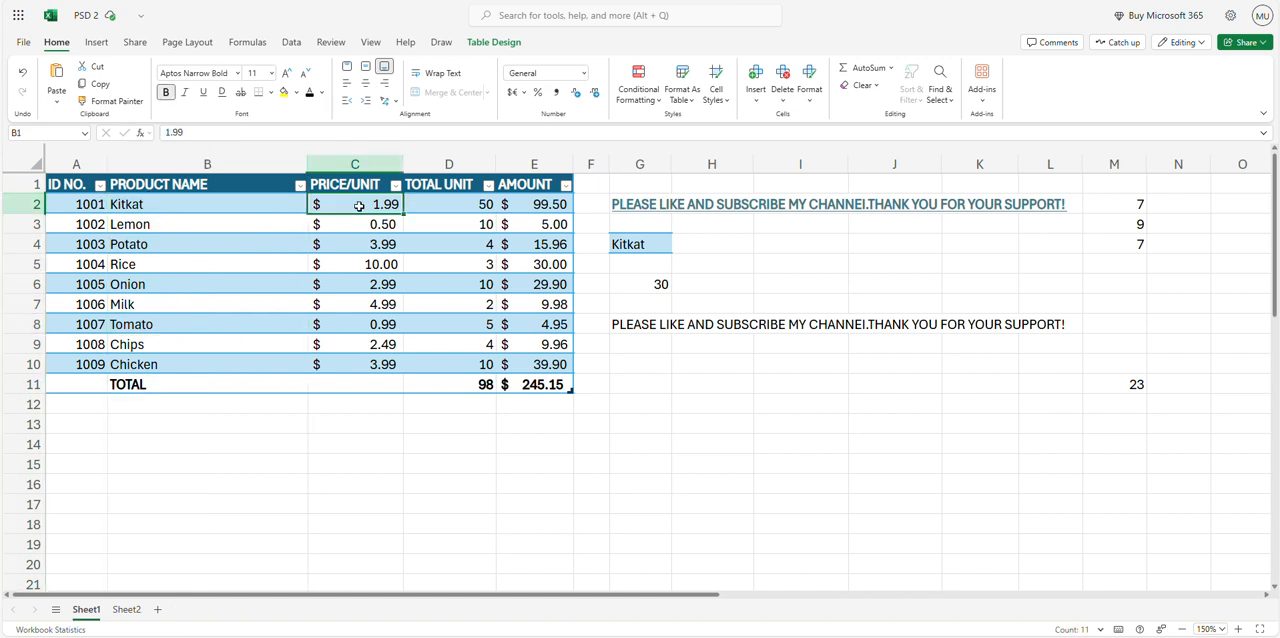
{"action": "left_click", "coordinate": [449, 204]}
{"action": "left_click", "coordinate": [524, 206]}
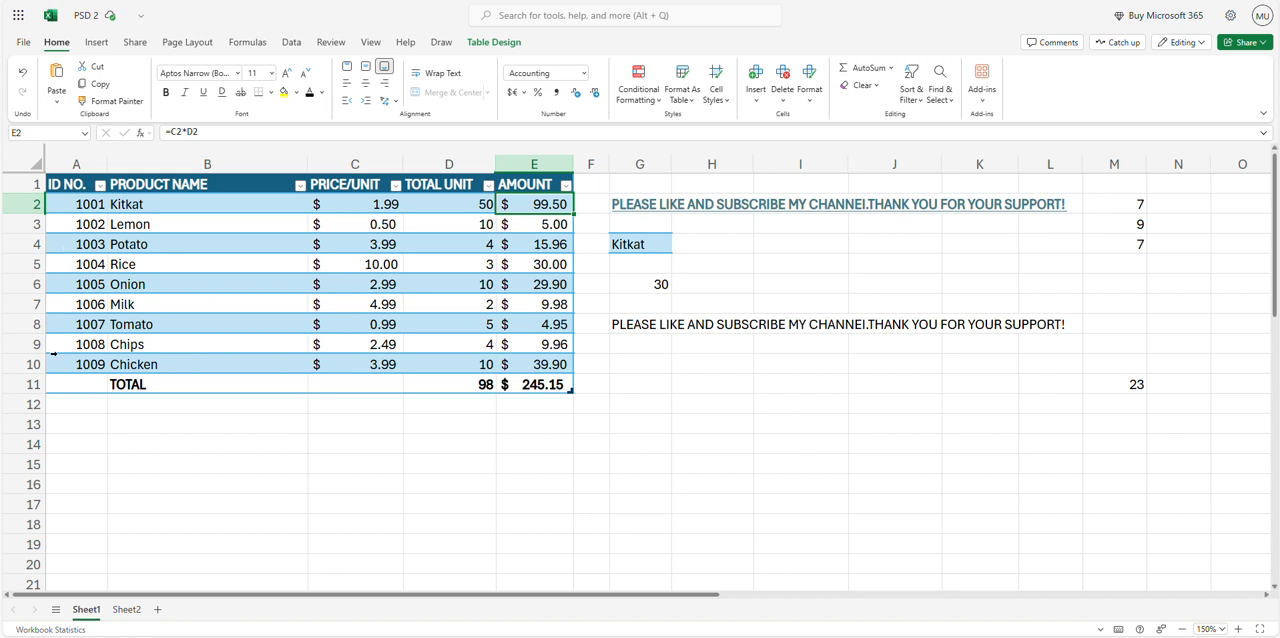
{"action": "left_click_drag", "start_coordinate": [55, 362], "coordinate": [530, 362]}
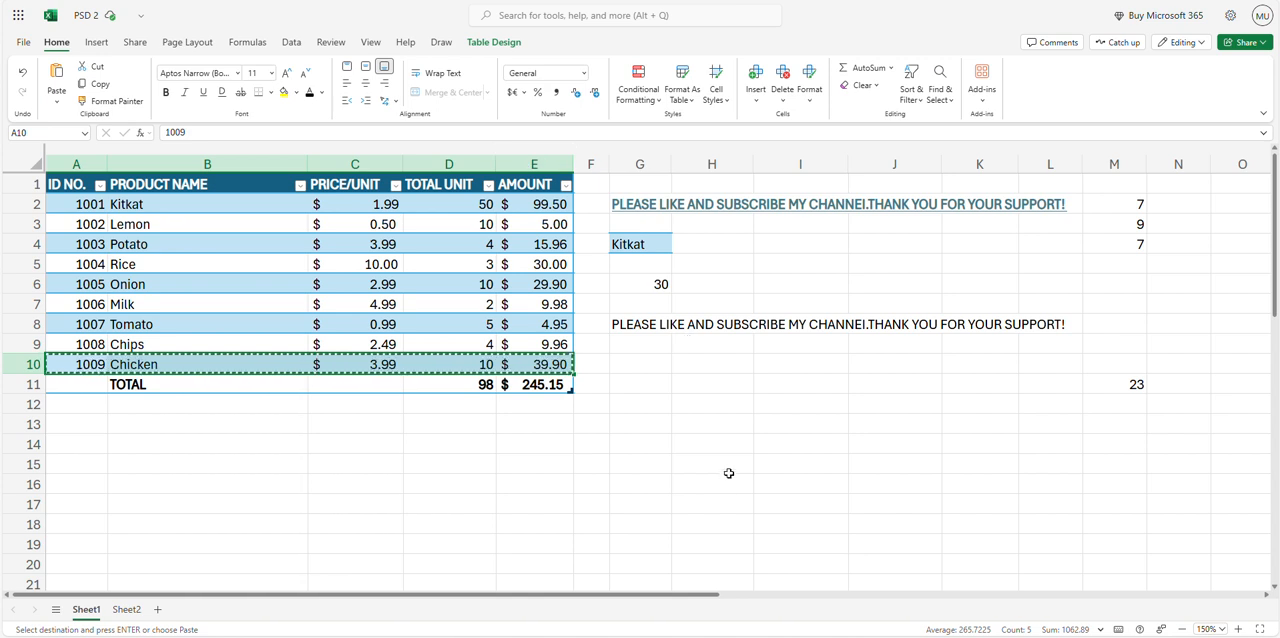
{"action": "left_click", "coordinate": [649, 424]}
{"action": "right_click", "coordinate": [649, 424]}
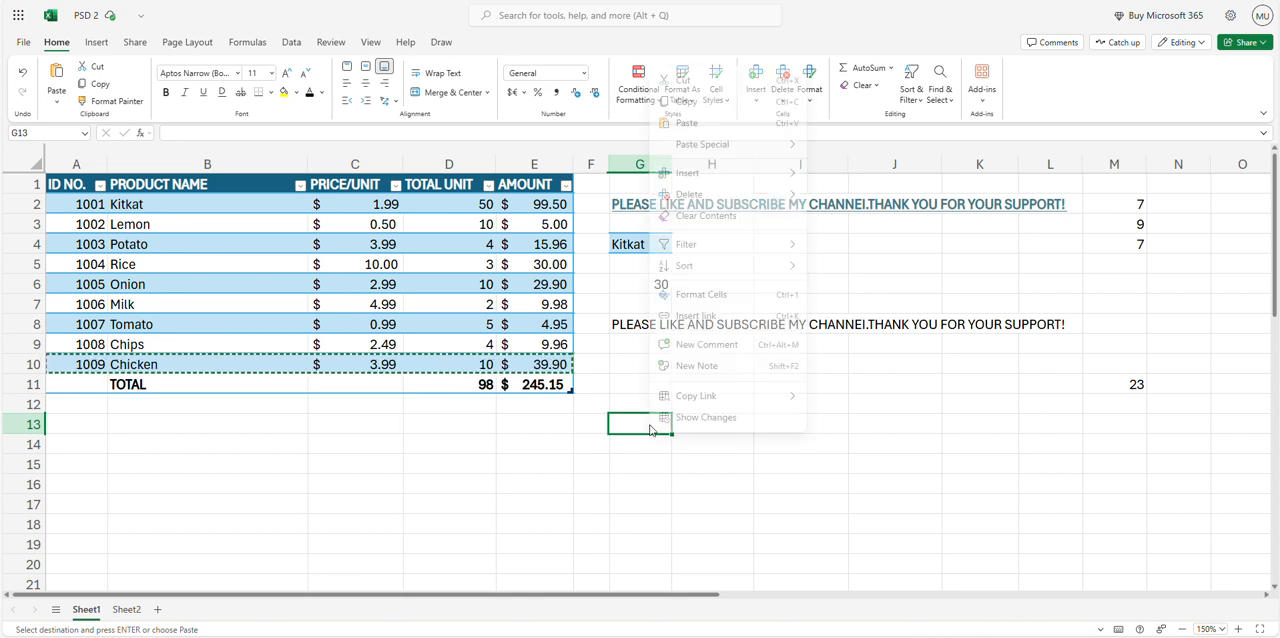
{"action": "mouse_move", "coordinate": [724, 141]}
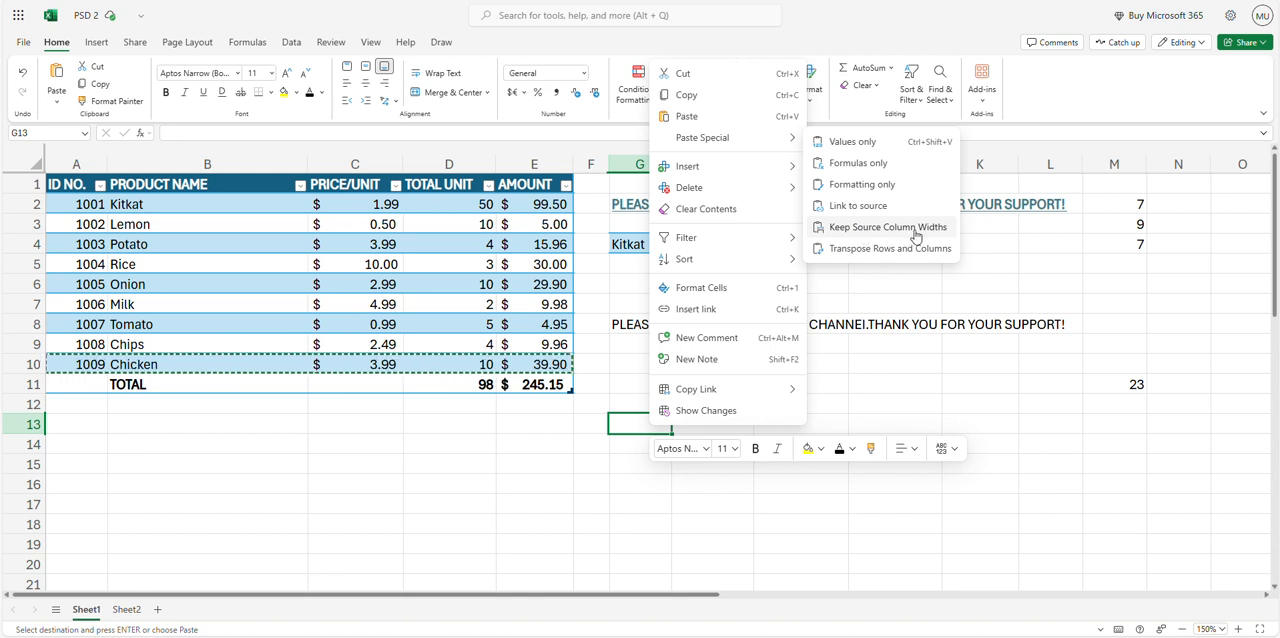
{"action": "left_click", "coordinate": [879, 231]}
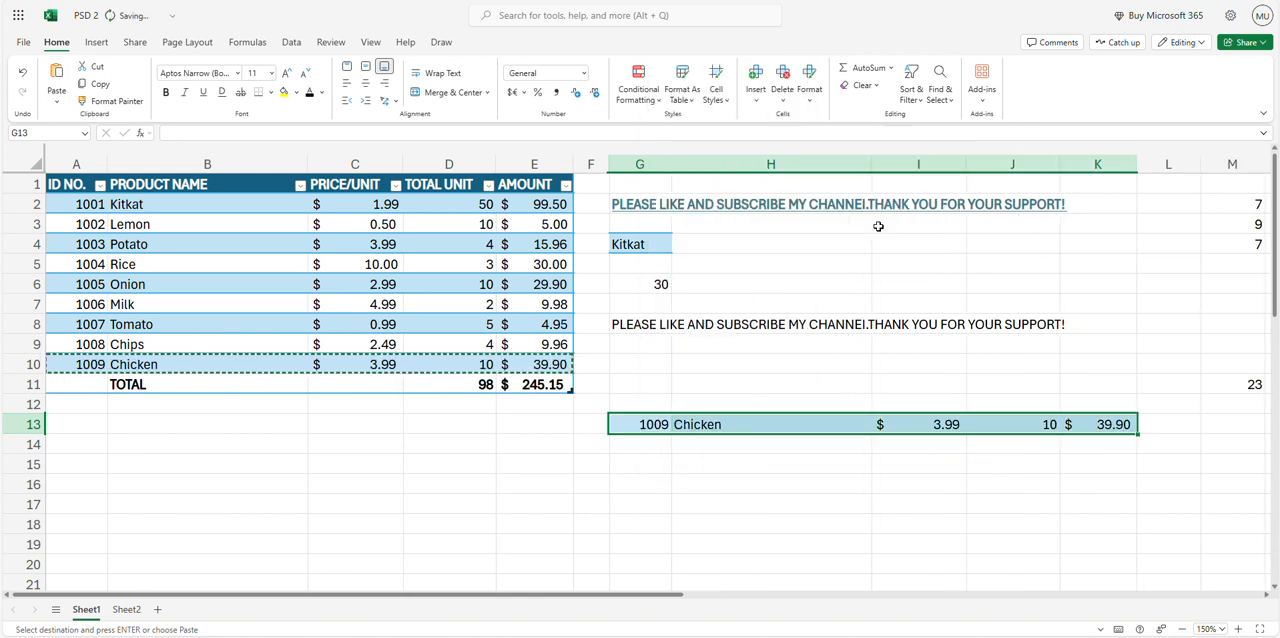
Compare the cells and column widths of the pasted Chicken row in G13:K13 with the original row A10:E10
{"action": "left_click", "coordinate": [755, 160]}
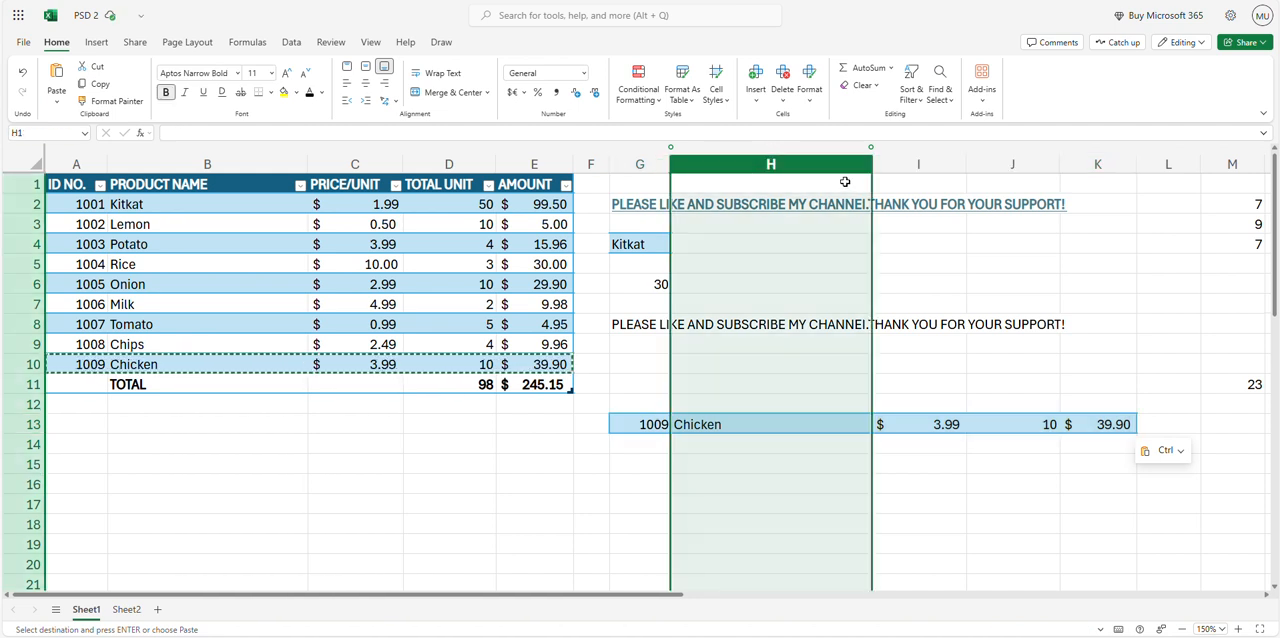
{"action": "left_click", "coordinate": [228, 363]}
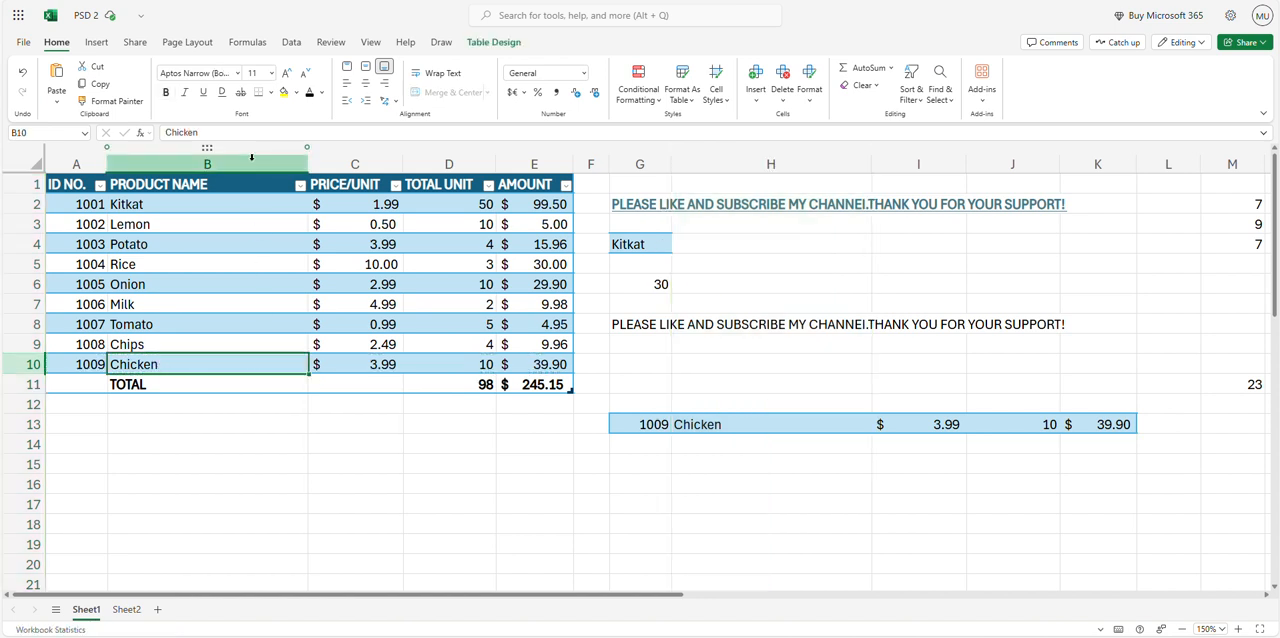
{"action": "left_click", "coordinate": [760, 424]}
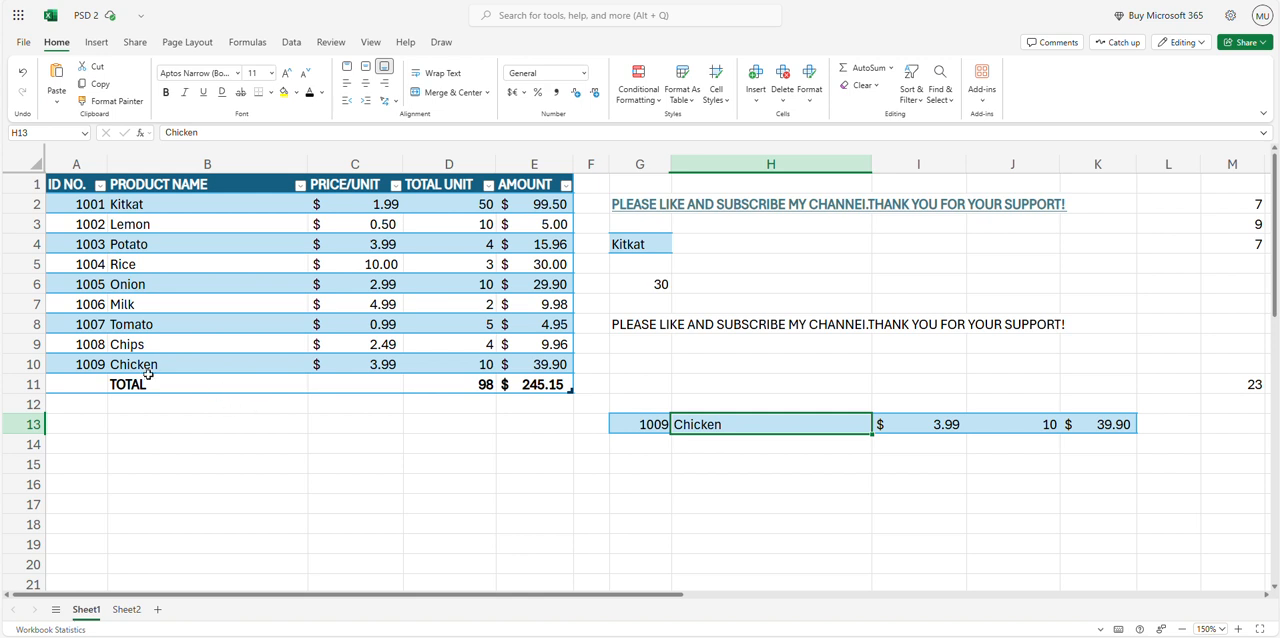
{"action": "left_click", "coordinate": [93, 365]}
{"action": "left_click", "coordinate": [372, 363]}
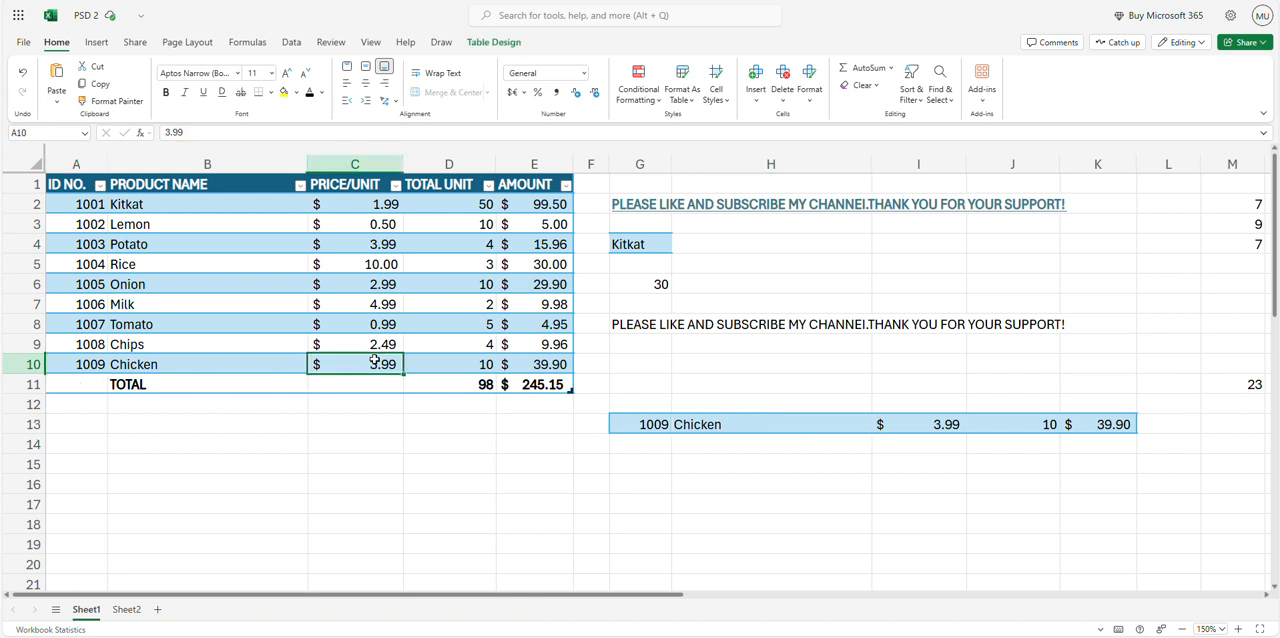
{"action": "left_click", "coordinate": [490, 365]}
{"action": "left_click", "coordinate": [527, 369]}
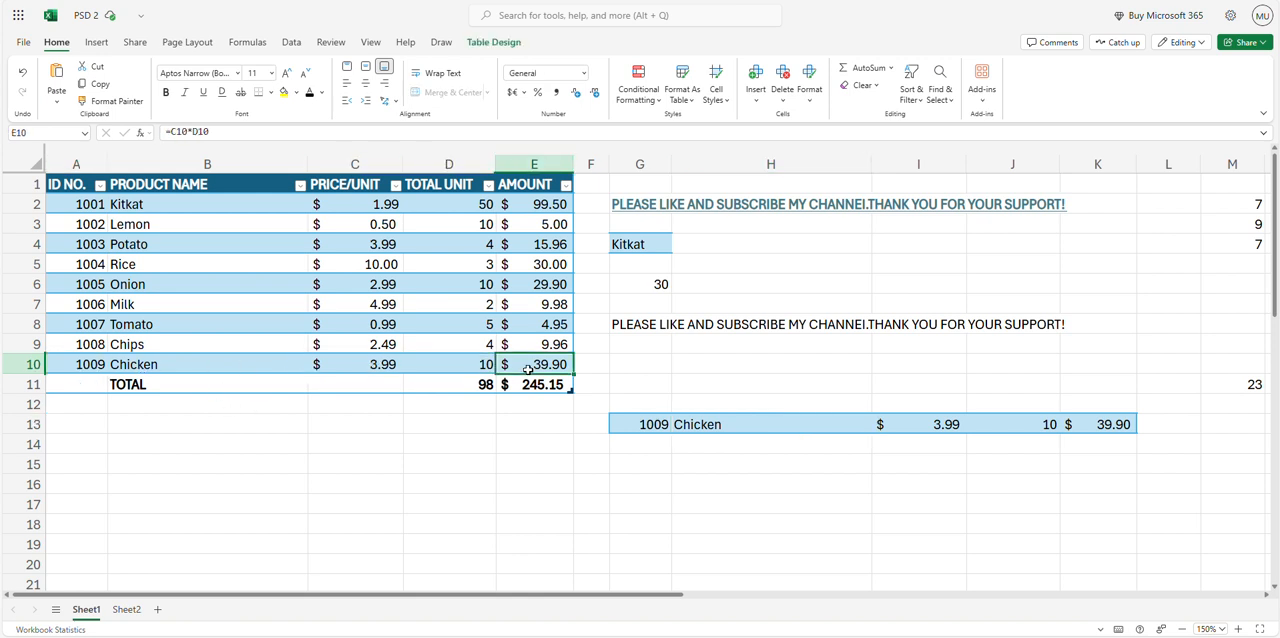
{"action": "left_click", "coordinate": [1020, 429]}
{"action": "left_click", "coordinate": [1116, 426]}
{"action": "left_click", "coordinate": [940, 425]}
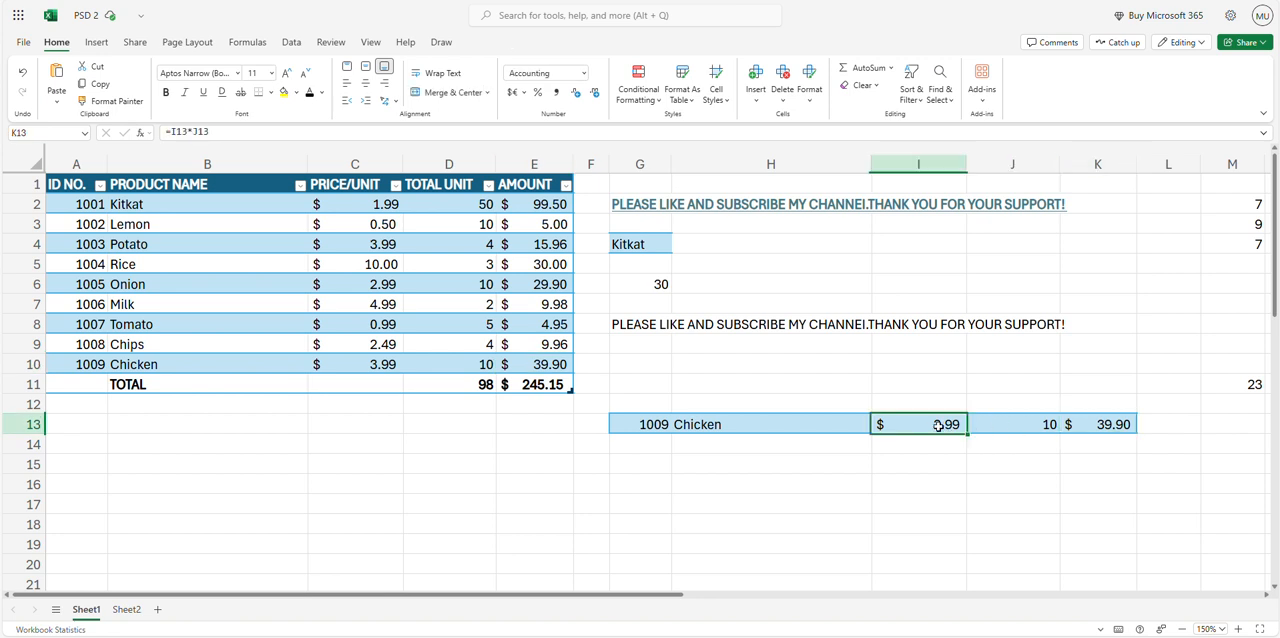
{"action": "left_click", "coordinate": [682, 428]}
{"action": "left_click", "coordinate": [653, 425]}
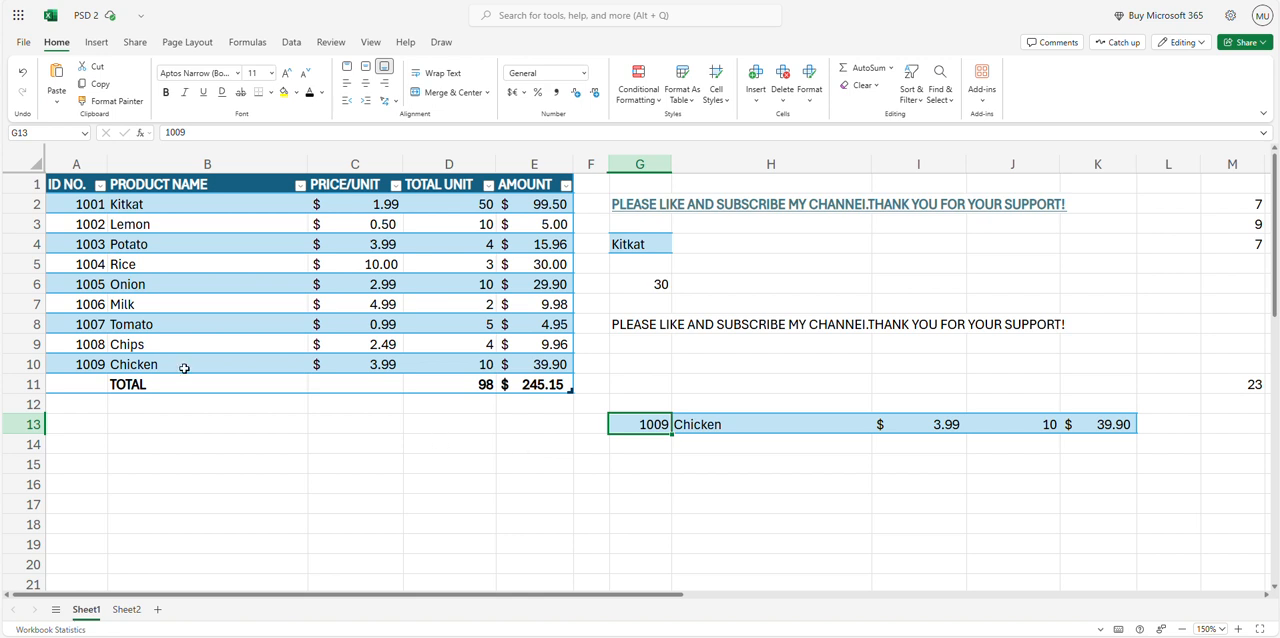
Copy the ID numbers in A2:A10 and paste them transposed as a row starting at G15
{"action": "left_click_drag", "start_coordinate": [88, 204], "coordinate": [73, 364]}
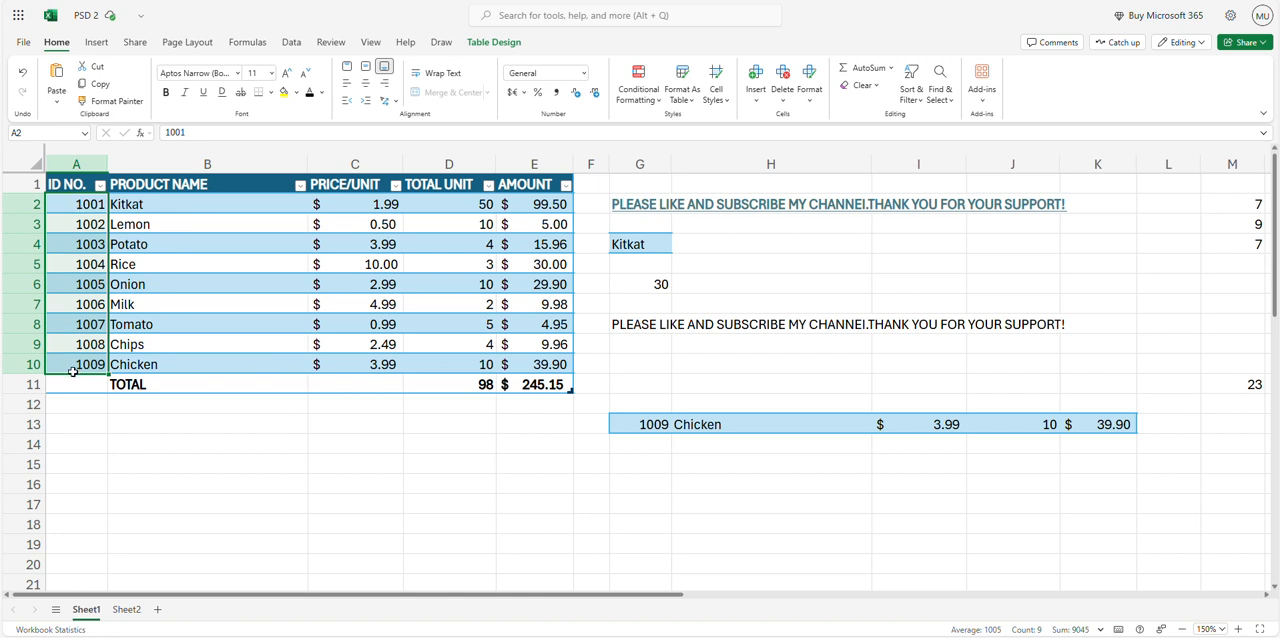
{"action": "left_click_drag", "start_coordinate": [658, 466], "coordinate": [1173, 458]}
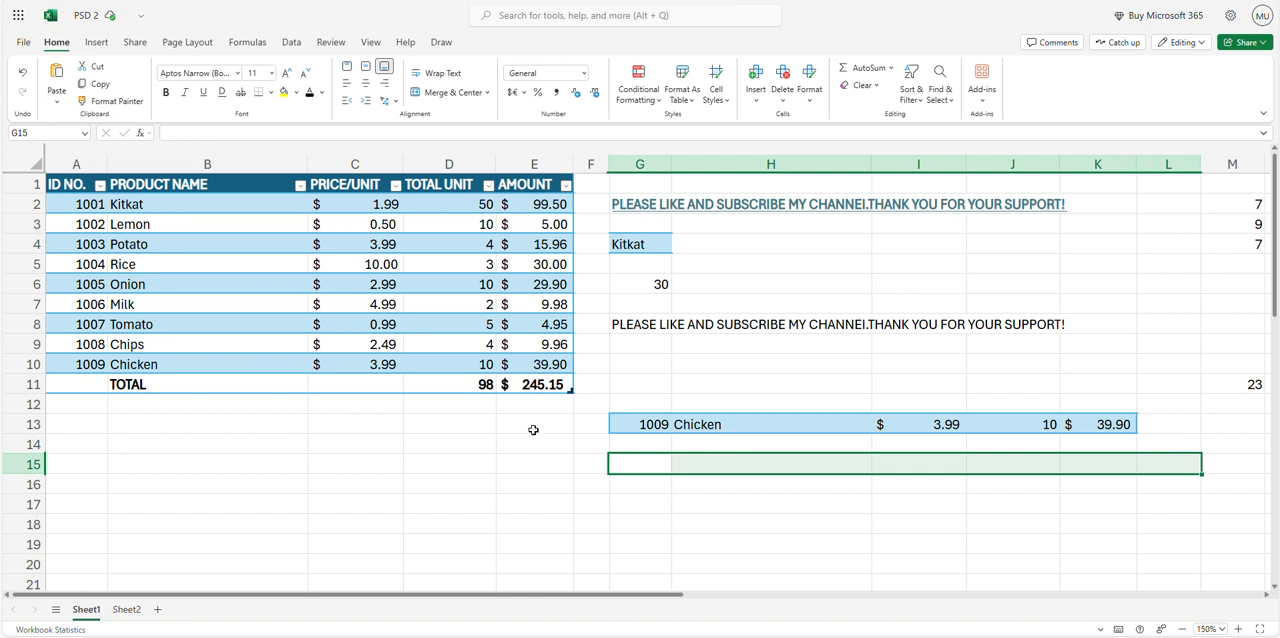
{"action": "left_click_drag", "start_coordinate": [89, 205], "coordinate": [86, 366]}
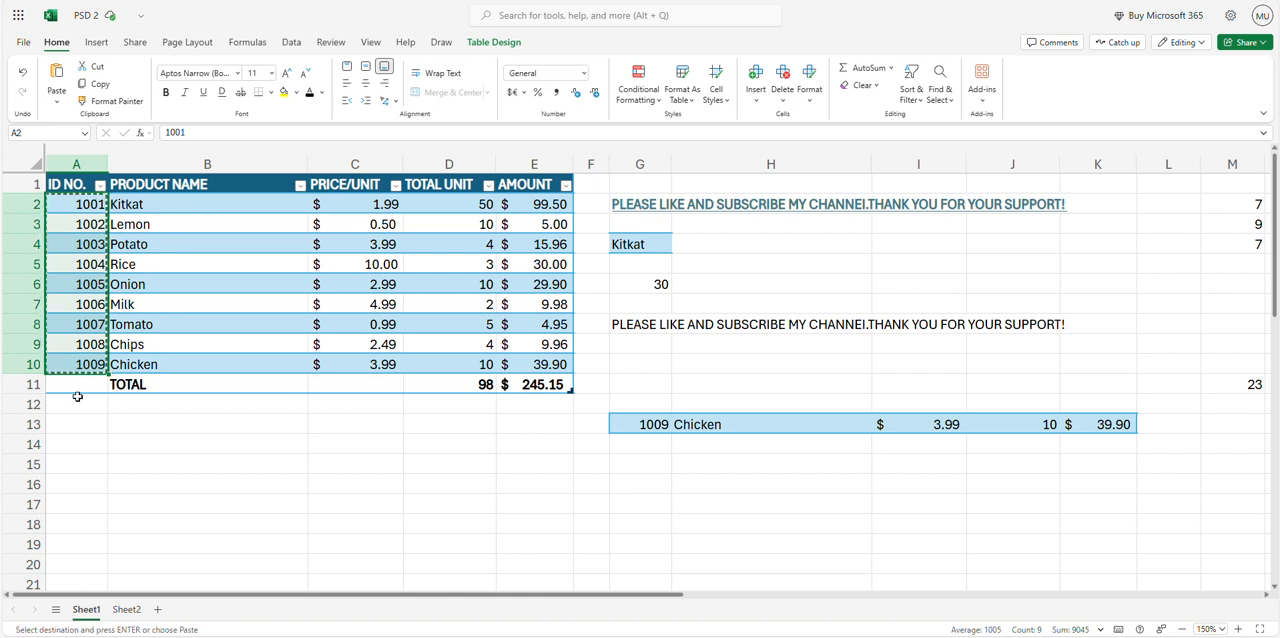
{"action": "left_click", "coordinate": [641, 462]}
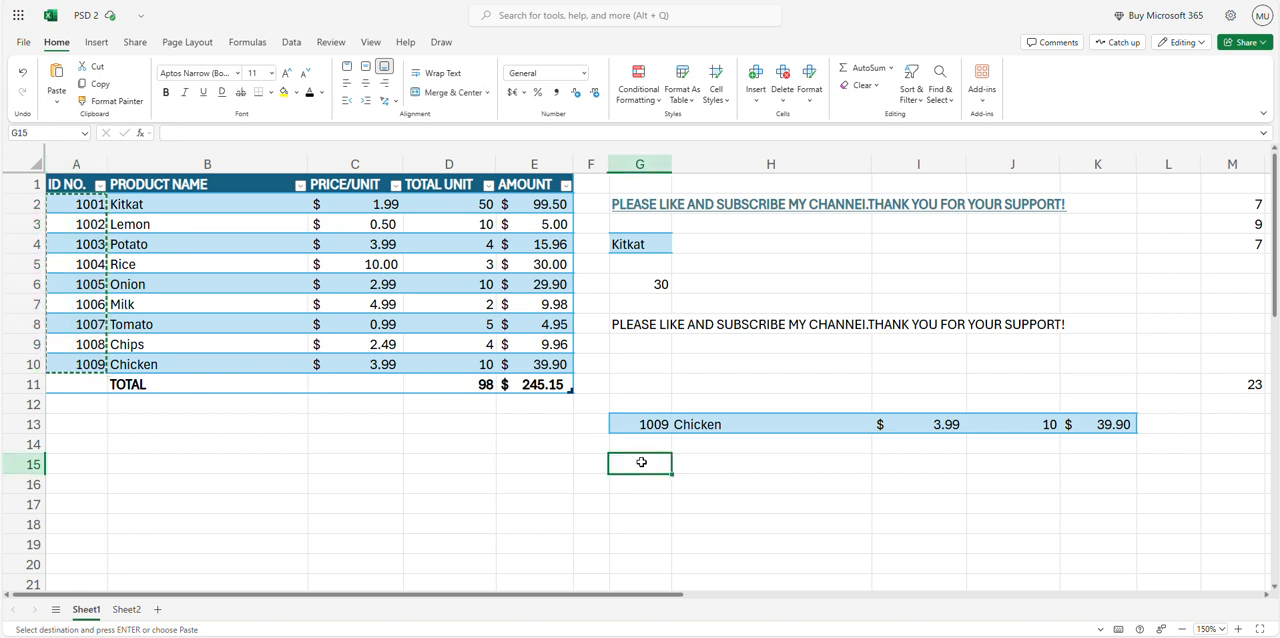
{"action": "right_click", "coordinate": [641, 462]}
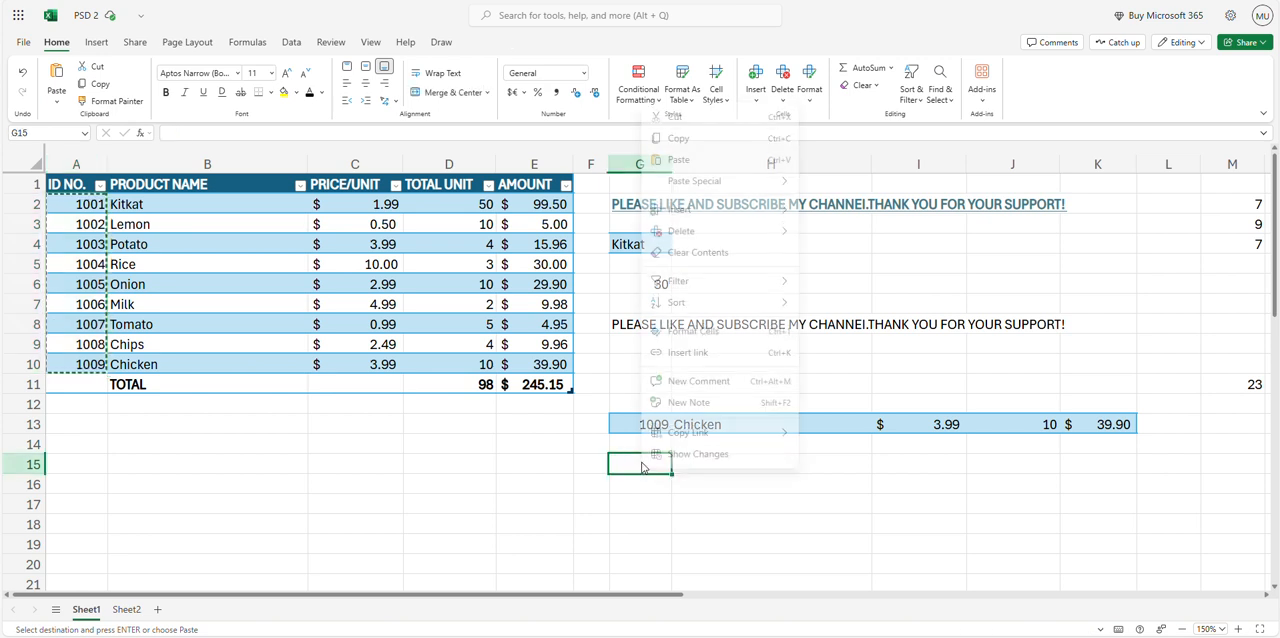
{"action": "mouse_move", "coordinate": [737, 177]}
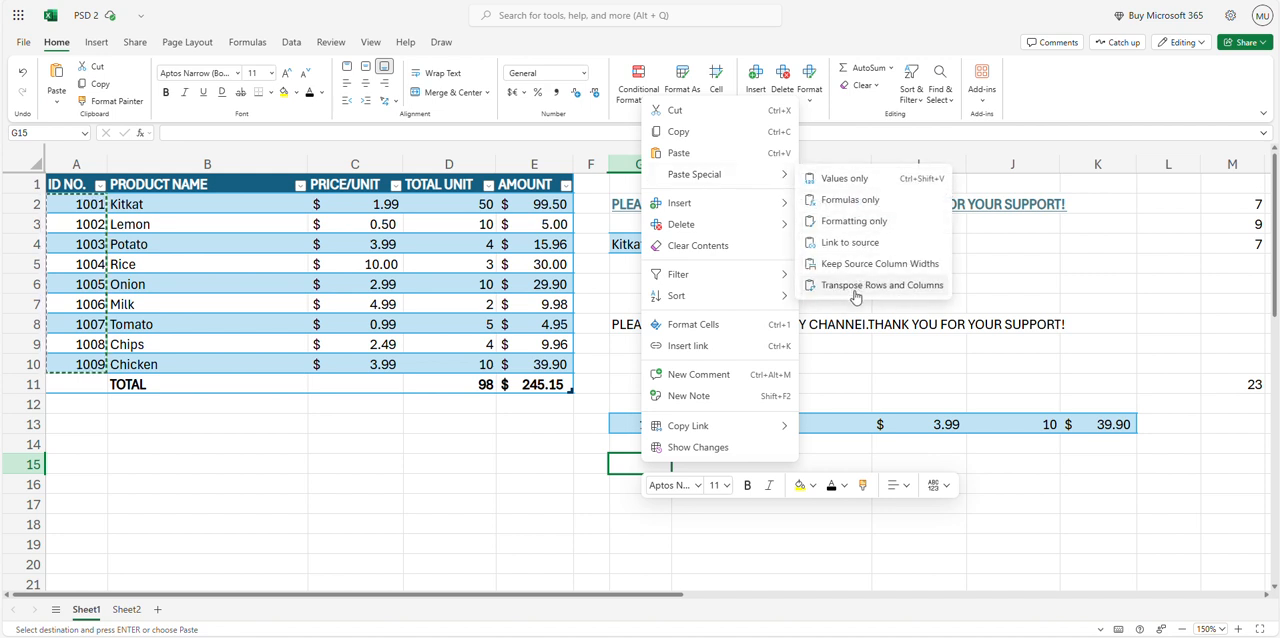
{"action": "left_click", "coordinate": [918, 290]}
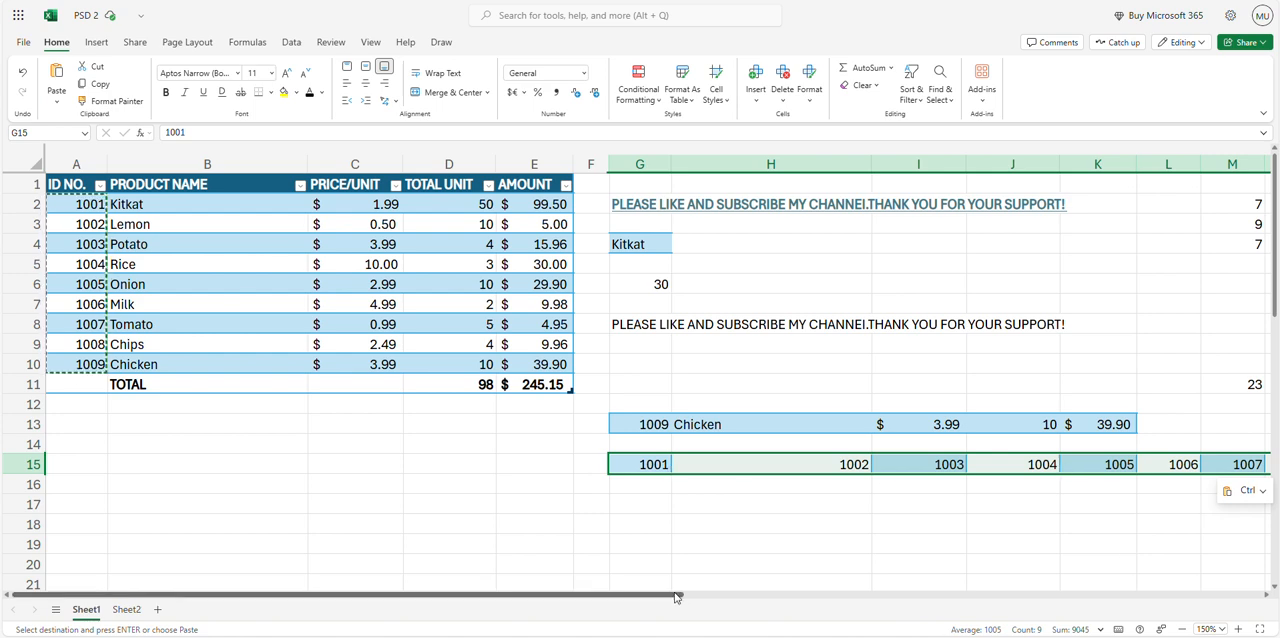
{"action": "left_click_drag", "start_coordinate": [682, 597], "coordinate": [638, 606]}
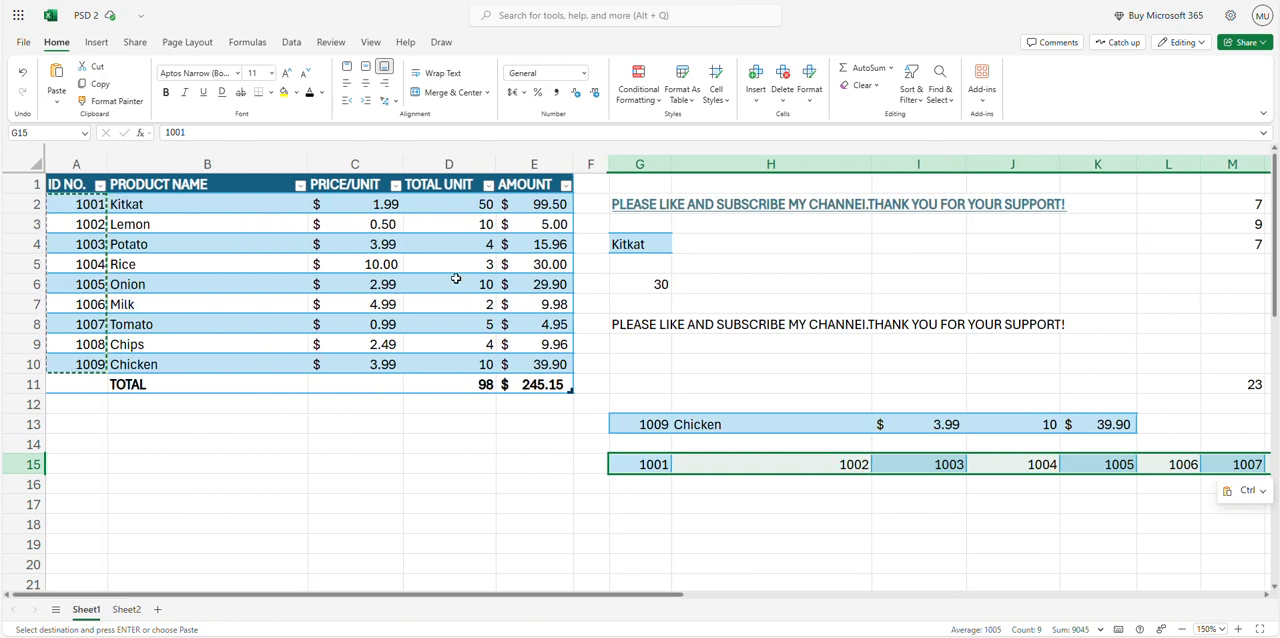
{"action": "left_click", "coordinate": [385, 207]}
{"action": "key", "text": "Escape"}
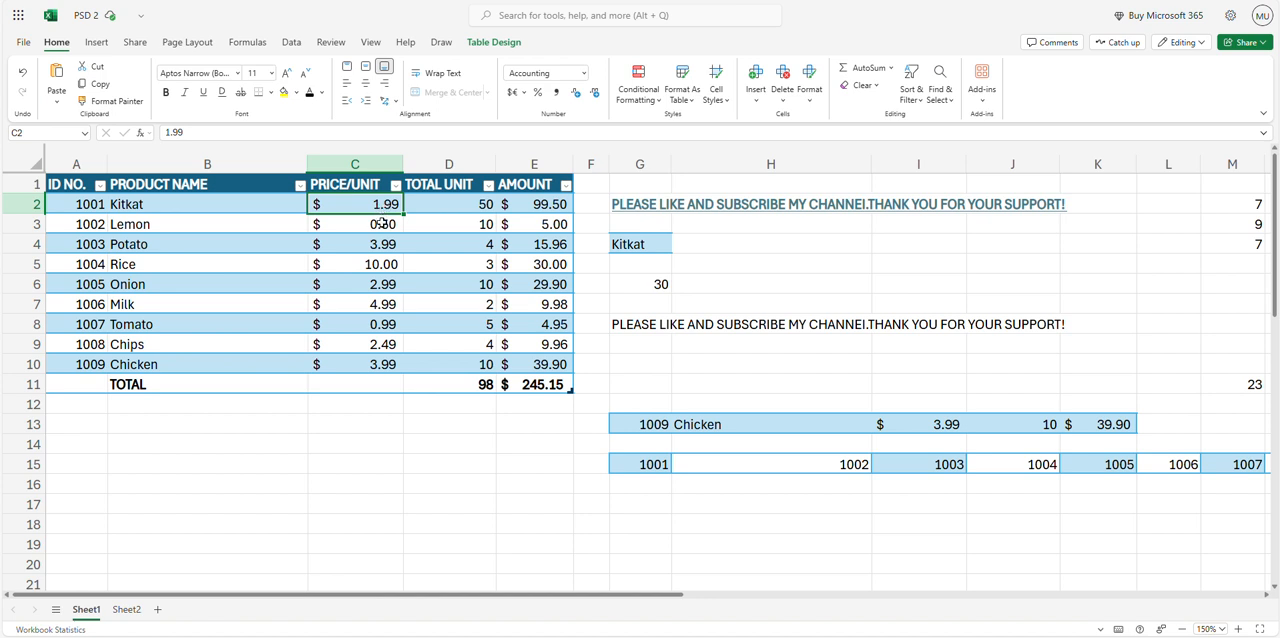
{"action": "left_click", "coordinate": [640, 370]}
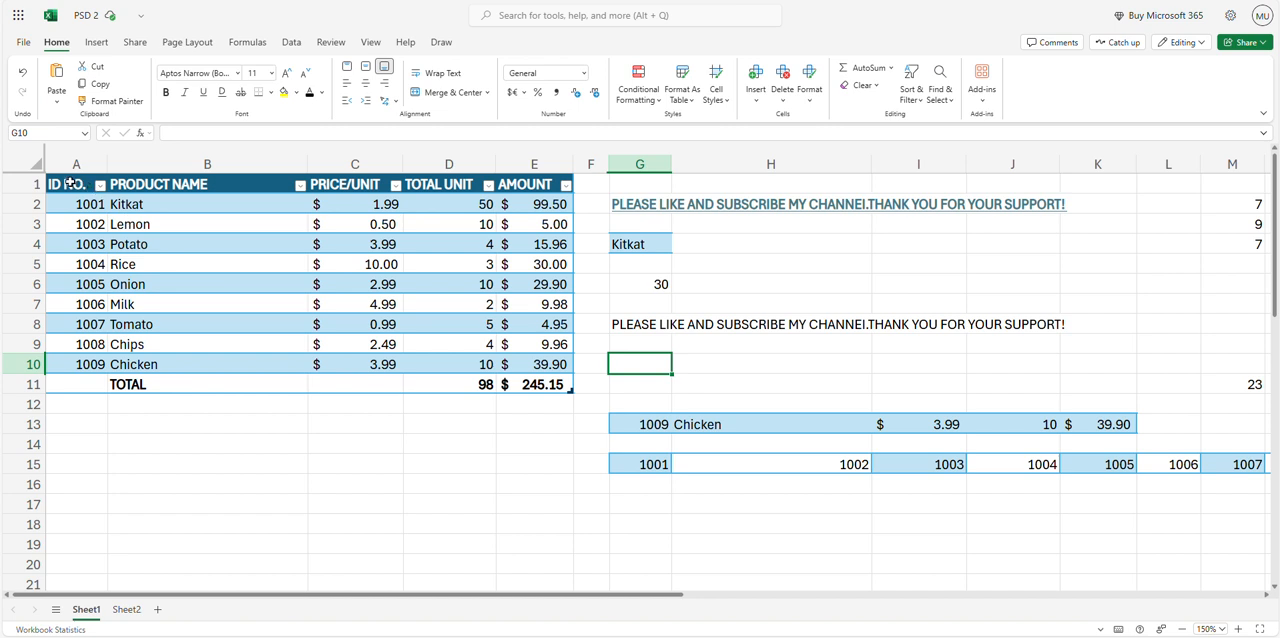
Copy the whole product table A1:E11 and paste only its values into Sheet2 starting at I7
{"action": "left_click_drag", "start_coordinate": [70, 182], "coordinate": [535, 392]}
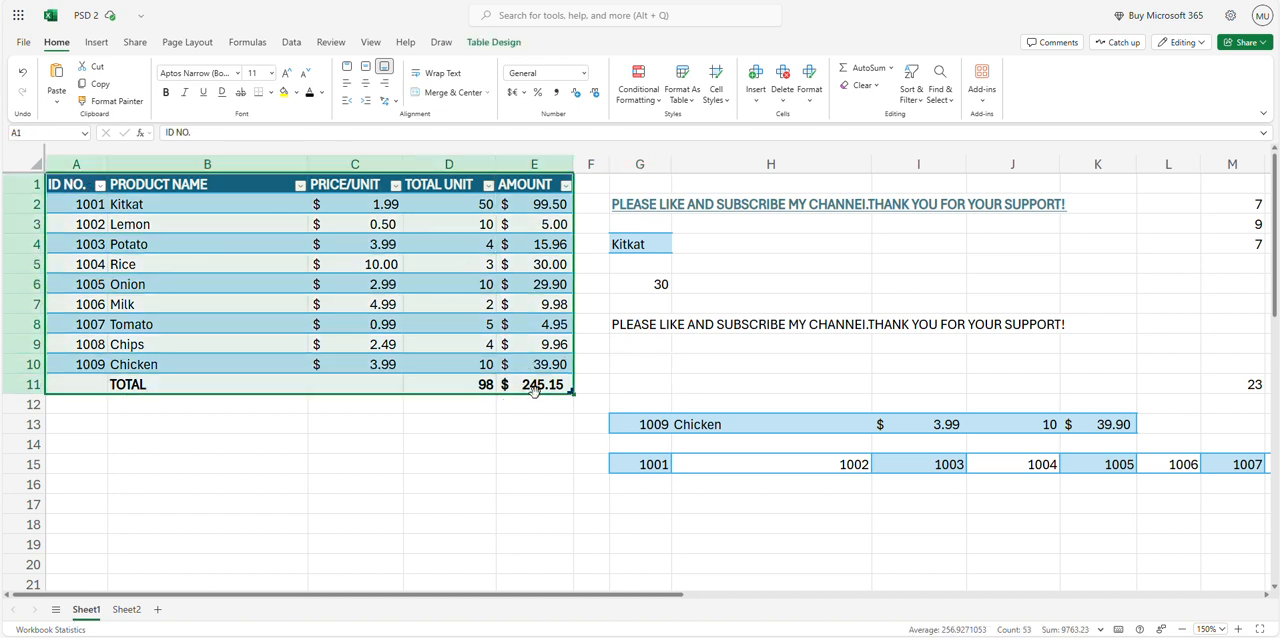
{"action": "key", "text": "ctrl+c"}
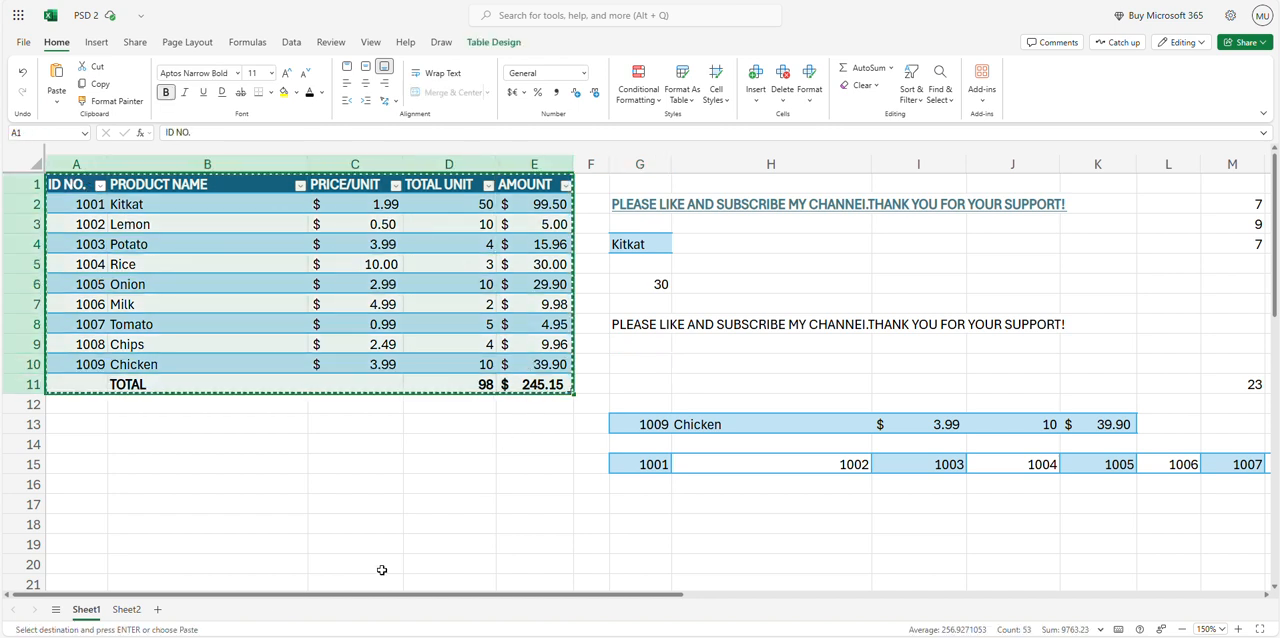
{"action": "left_click", "coordinate": [126, 609]}
{"action": "left_click", "coordinate": [398, 252]}
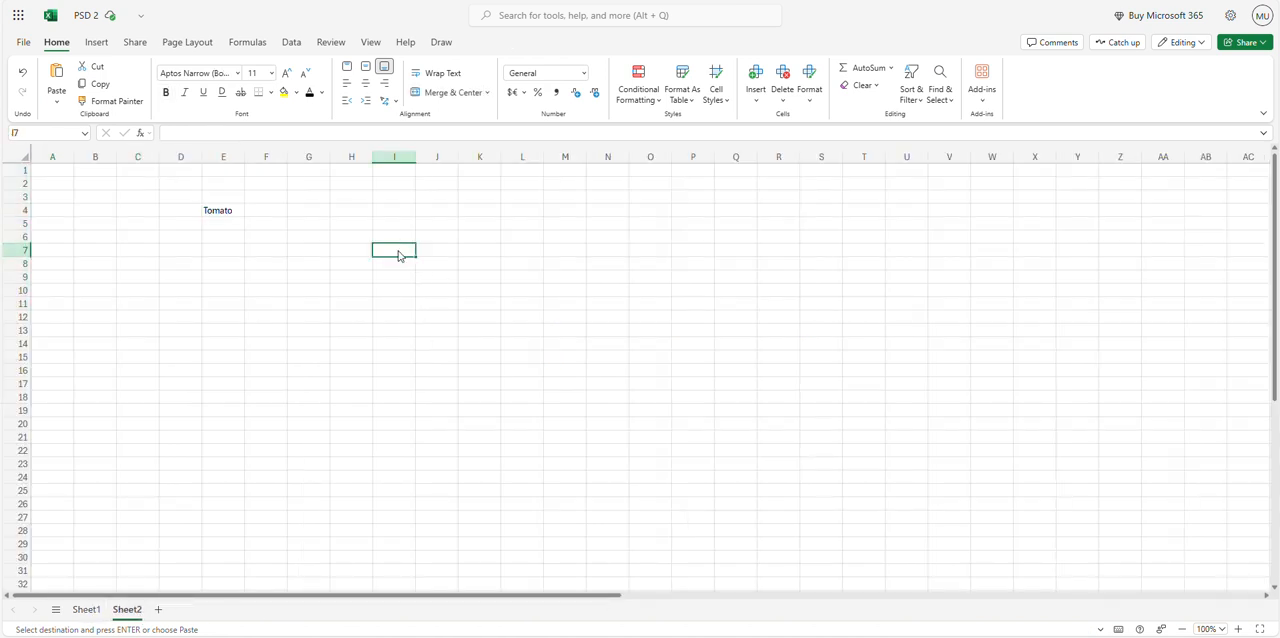
{"action": "right_click", "coordinate": [400, 253]}
{"action": "mouse_move", "coordinate": [470, 337]}
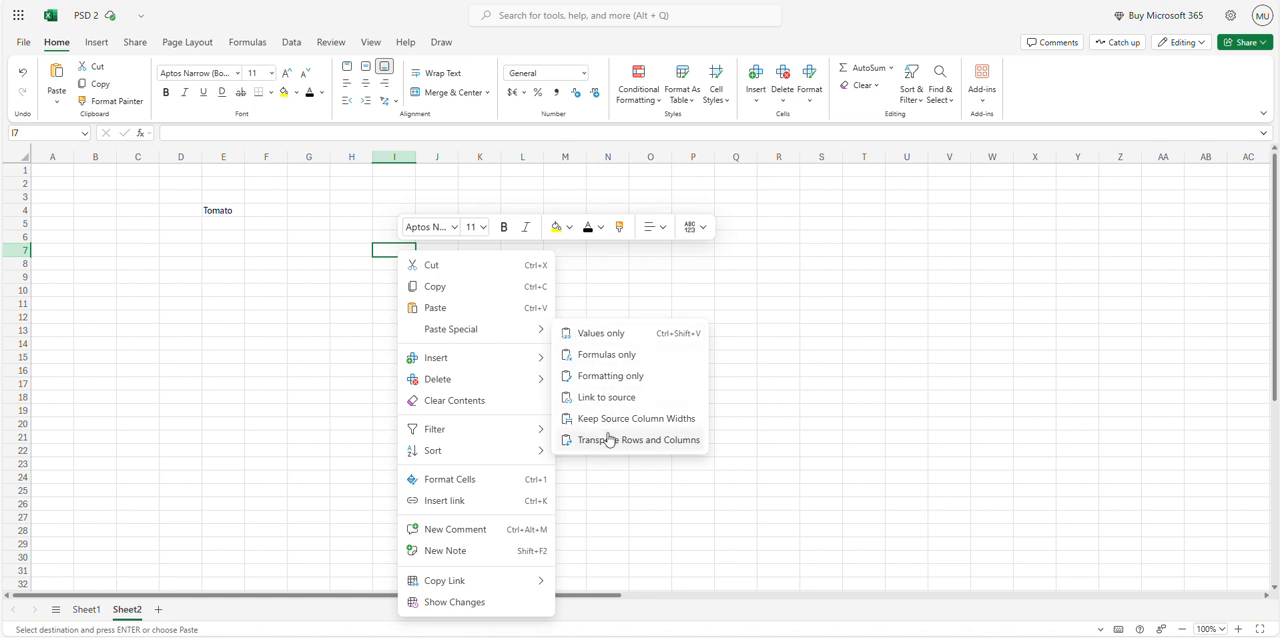
{"action": "left_click", "coordinate": [586, 339]}
{"action": "left_click", "coordinate": [550, 278]}
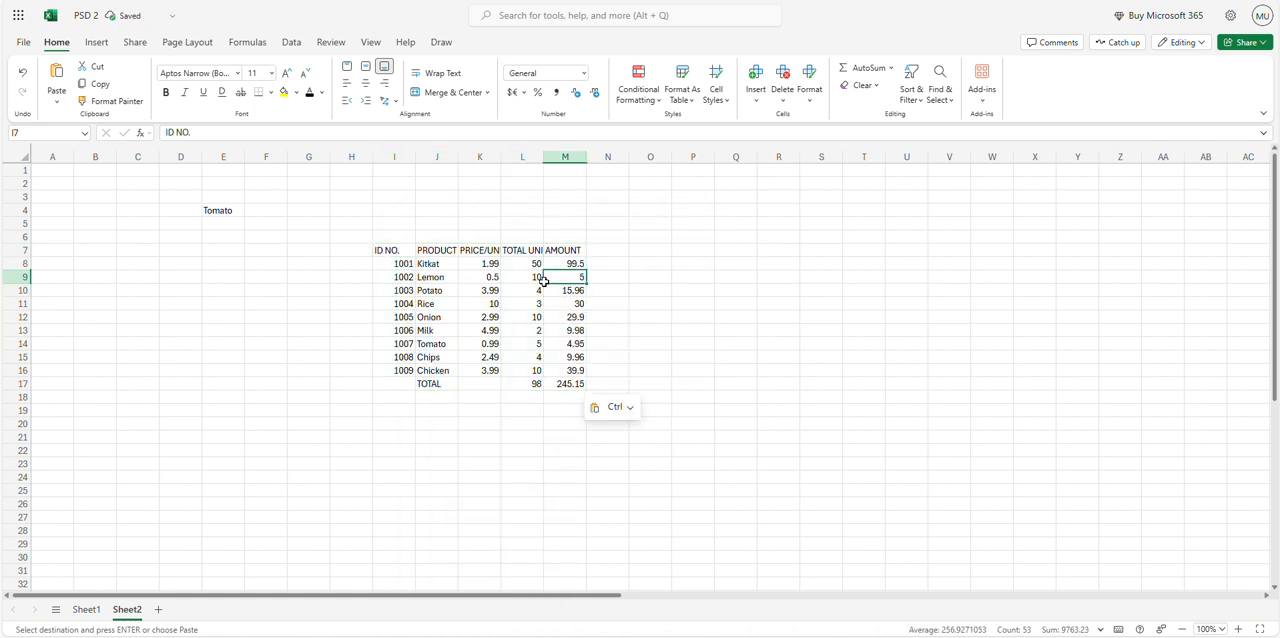
Compare the values-only table in I7:M17 of Sheet2 with the original on Sheet1, and end the copy mode
{"action": "left_click_drag", "start_coordinate": [400, 250], "coordinate": [582, 378]}
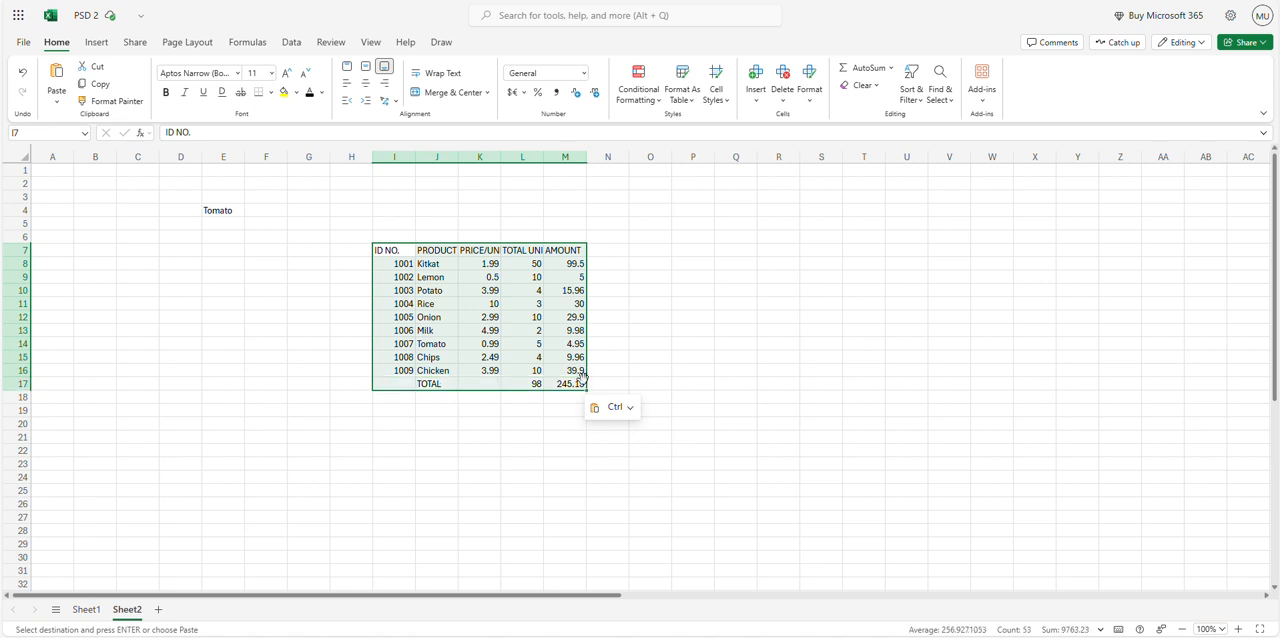
{"action": "left_click", "coordinate": [88, 610]}
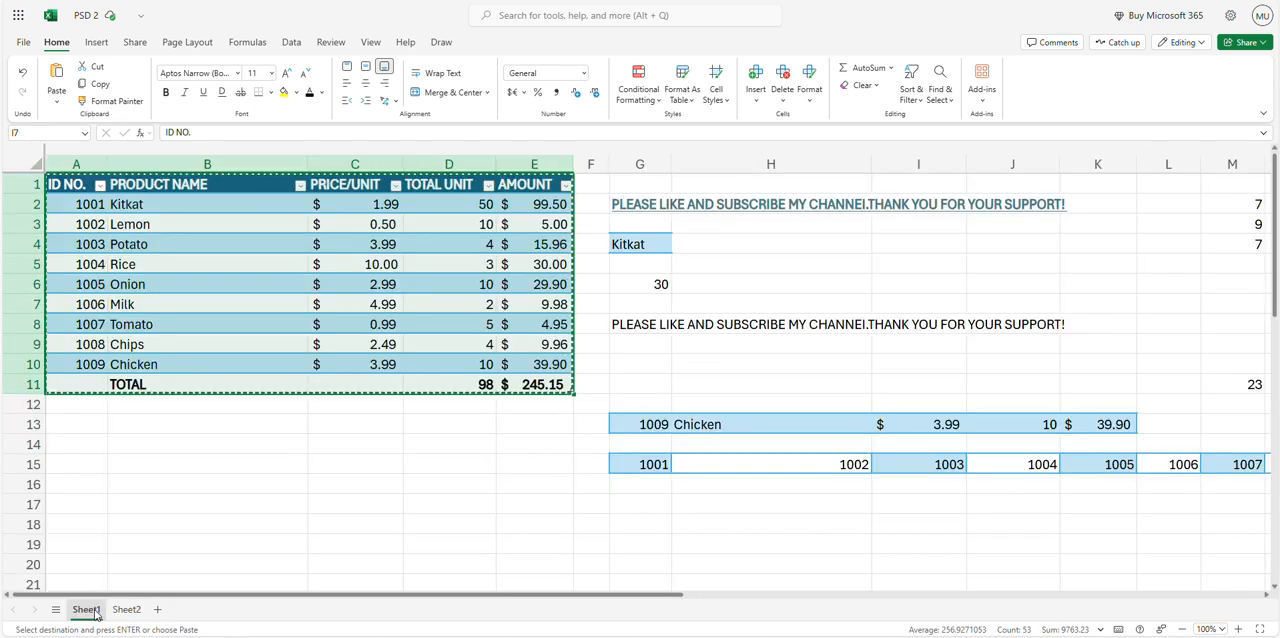
{"action": "key", "text": "Escape"}
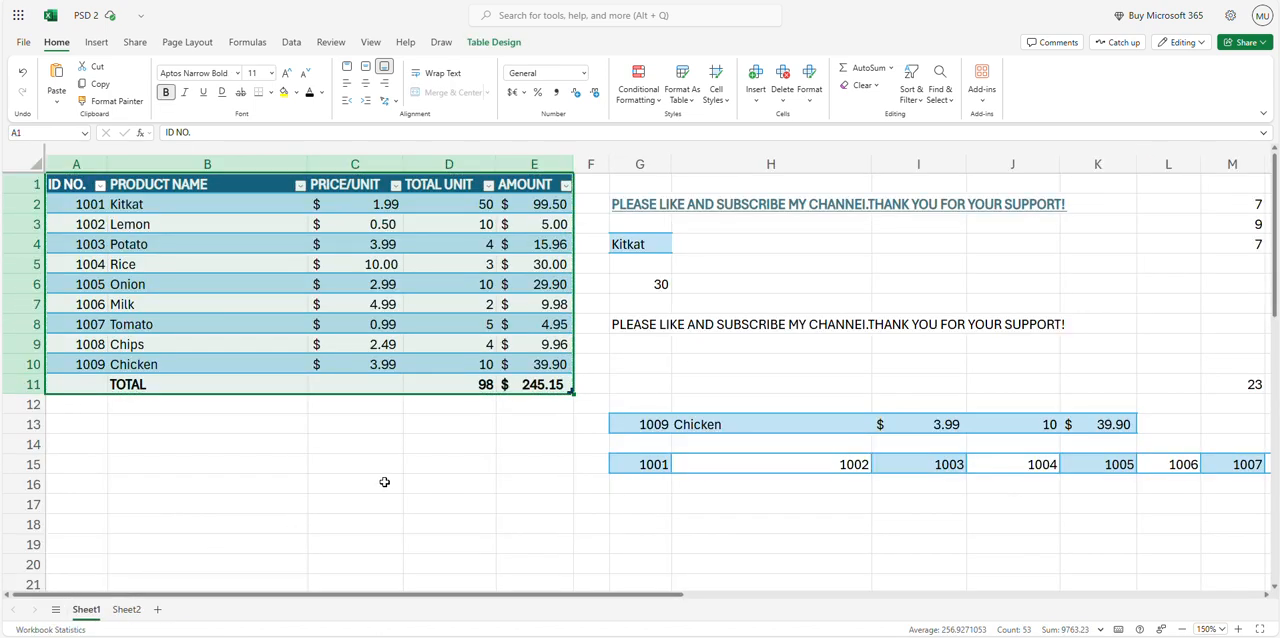
{"action": "left_click", "coordinate": [384, 482]}
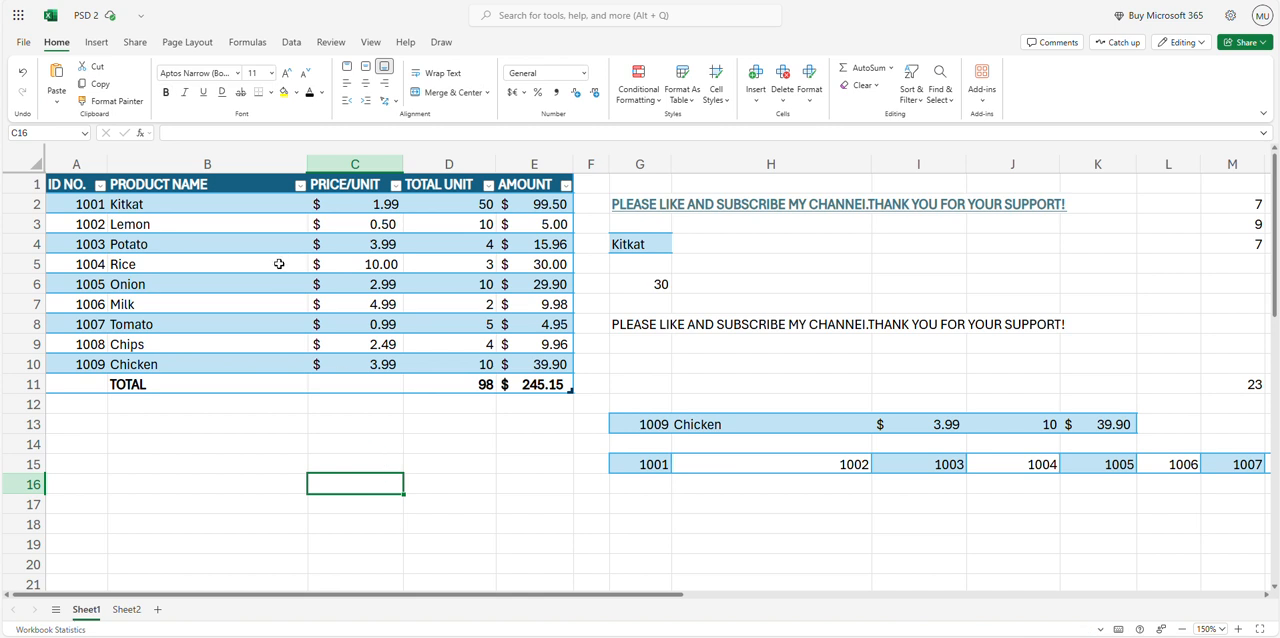